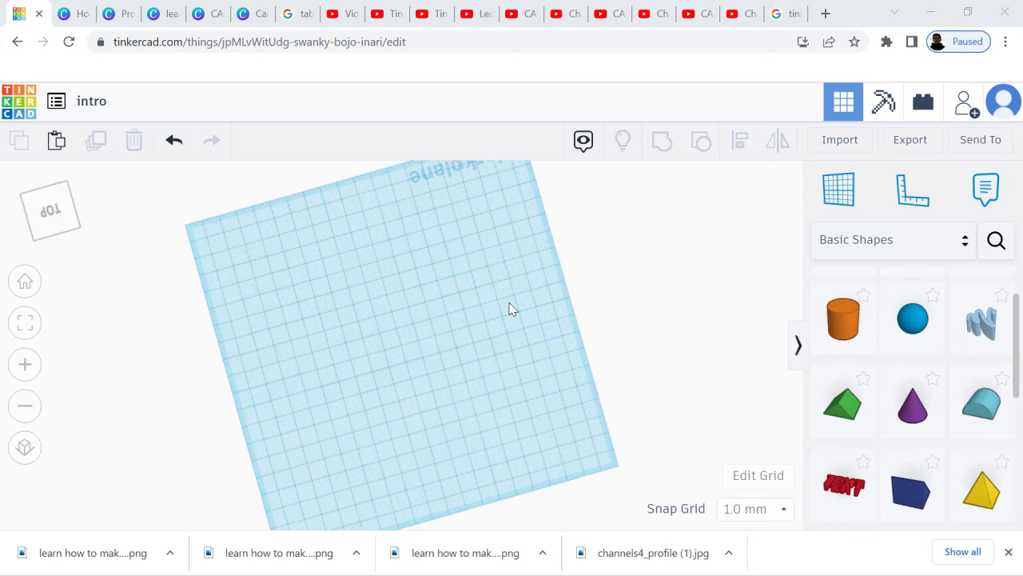
# - Add a cylinder, a sphere and a round roof side by side in a row on the workplane
pyautogui.moveTo(546, 344); pyautogui.dragTo(737, 305, button='right')
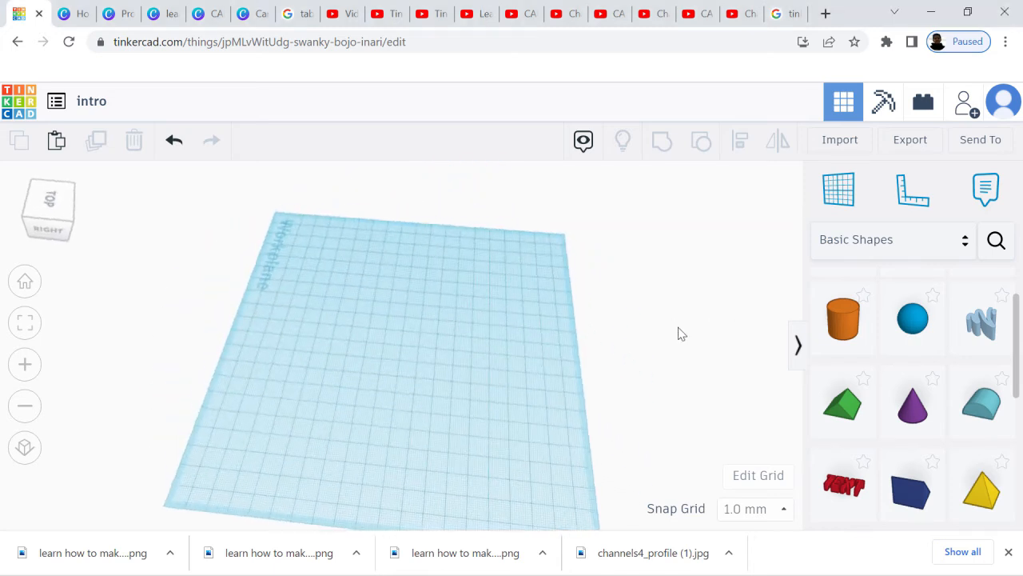
pyautogui.moveTo(519, 355); pyautogui.dragTo(720, 333, button='right')
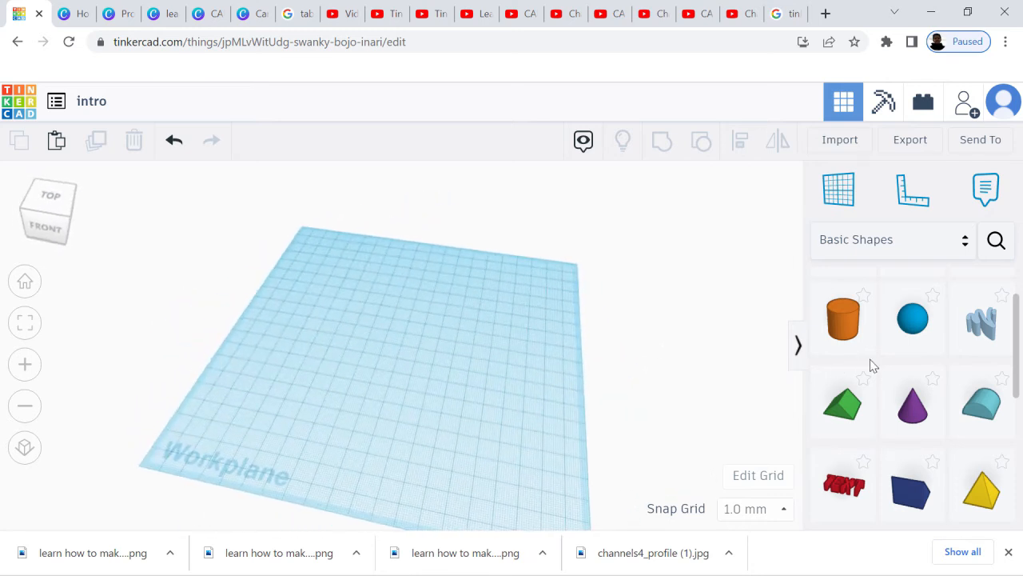
pyautogui.moveTo(843, 332); pyautogui.dragTo(329, 346)
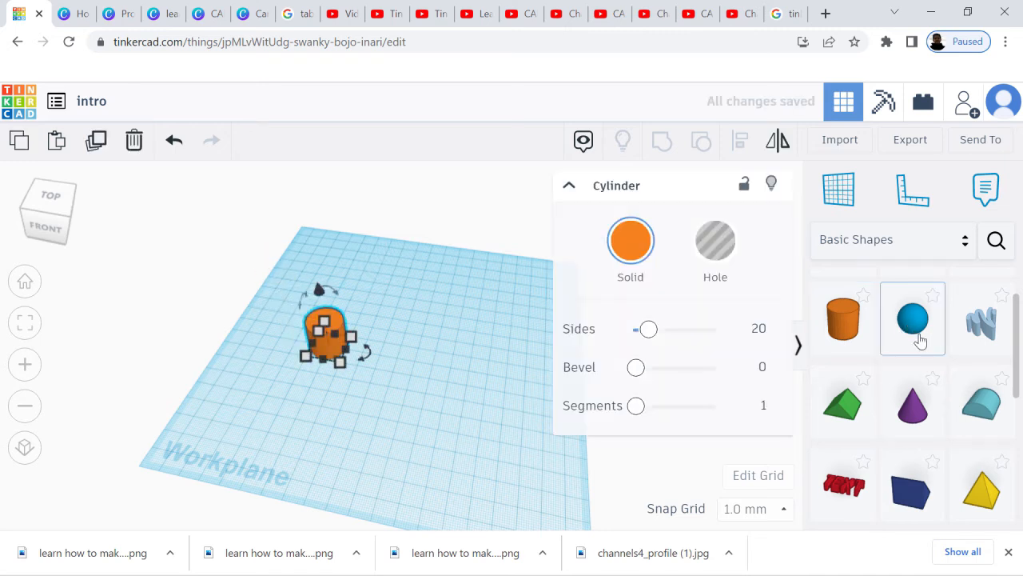
pyautogui.moveTo(921, 341); pyautogui.dragTo(386, 364)
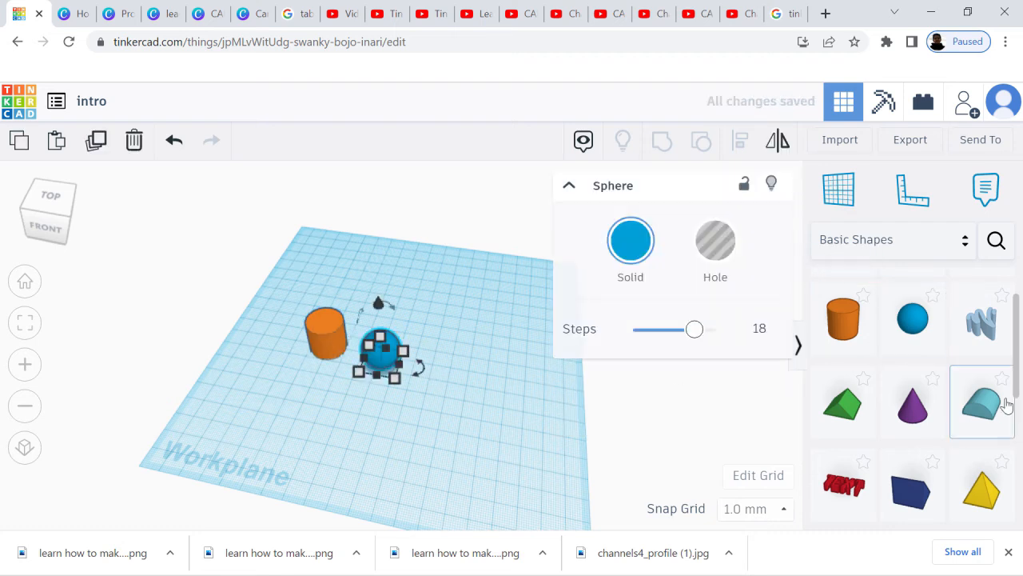
pyautogui.click(519, 395)
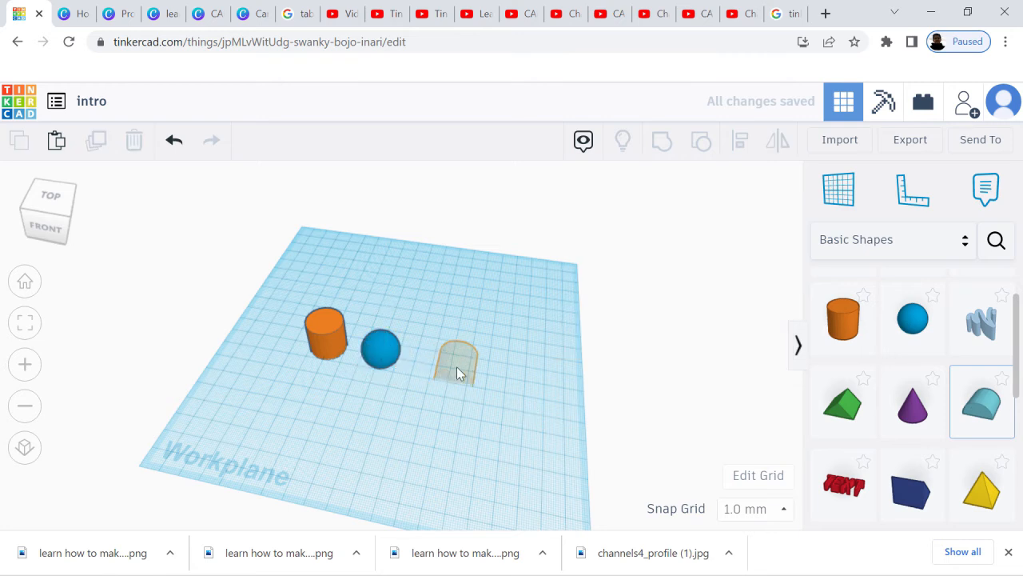
pyautogui.click(456, 366)
pyautogui.moveTo(401, 407); pyautogui.dragTo(456, 440, button='right')
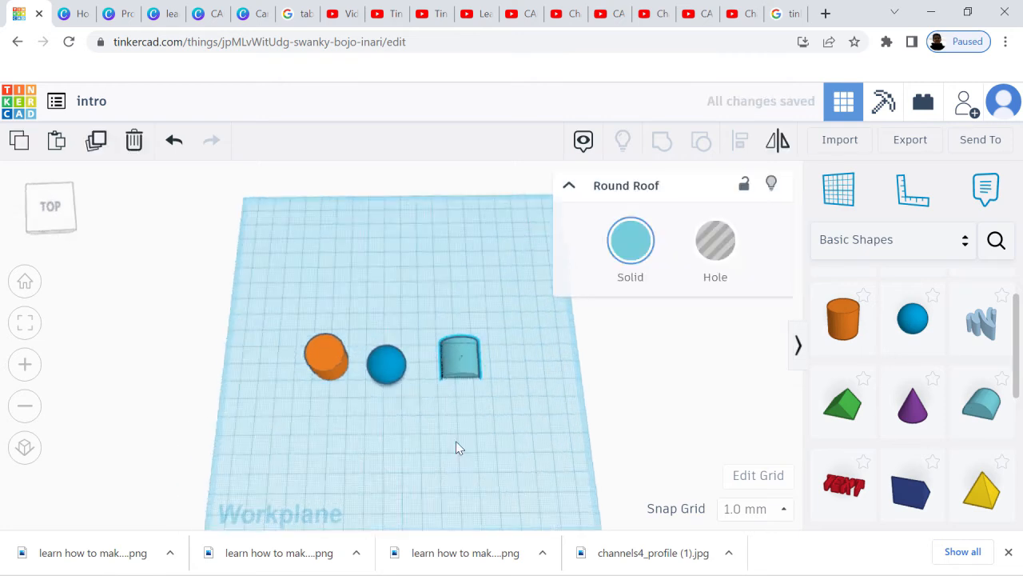
# - Align the cylinder, sphere and round roof to their common centre in the front-to-back direction
pyautogui.moveTo(215, 258); pyautogui.dragTo(553, 387)
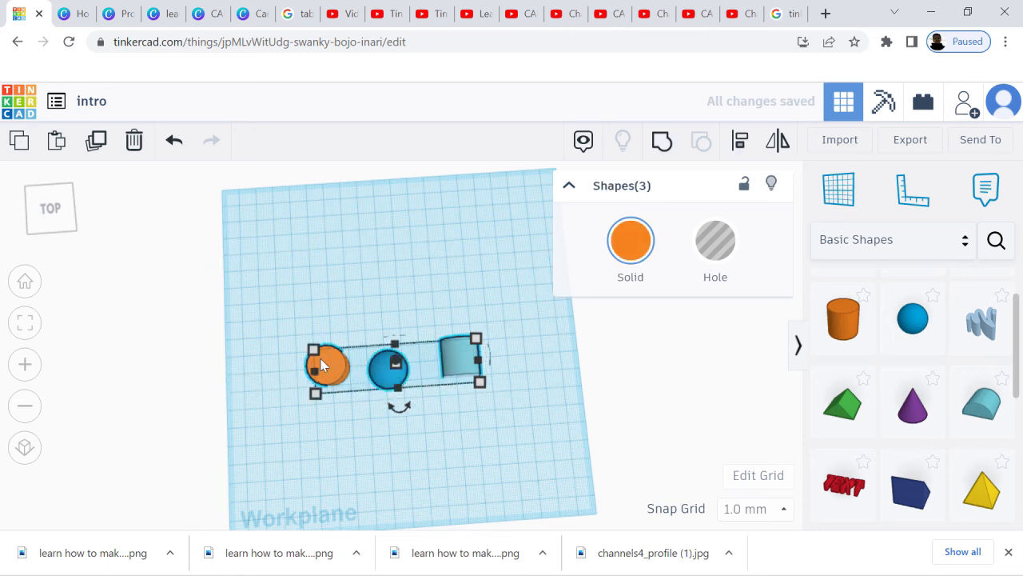
pyautogui.click(741, 144)
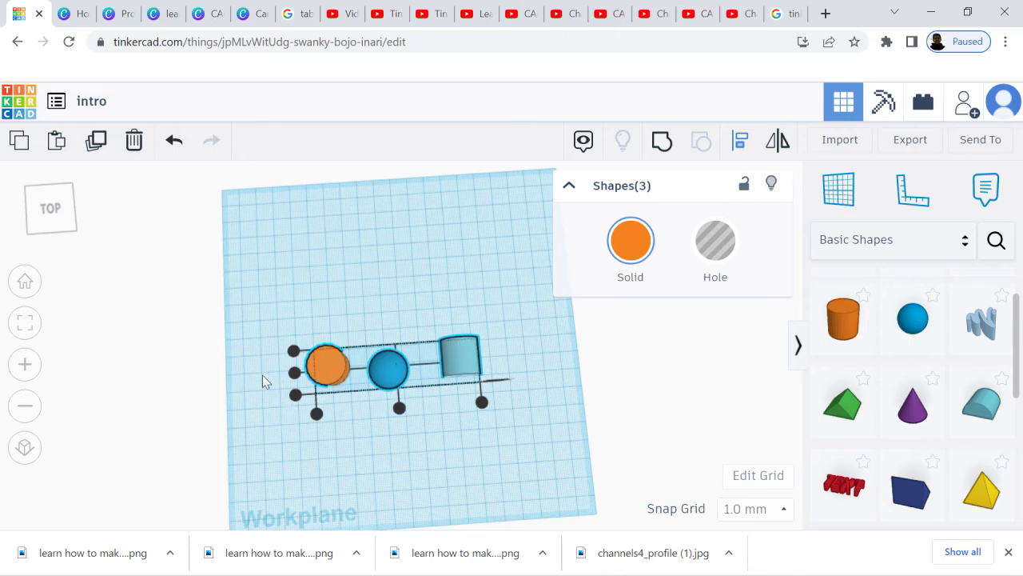
pyautogui.click(294, 373)
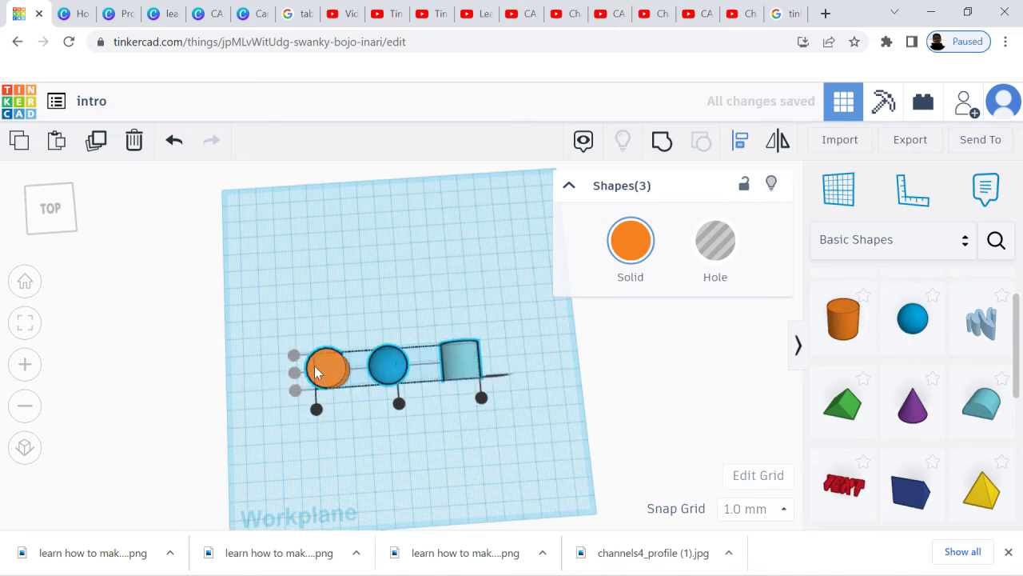
pyautogui.moveTo(518, 356); pyautogui.dragTo(452, 377, button='right')
pyautogui.press('l')
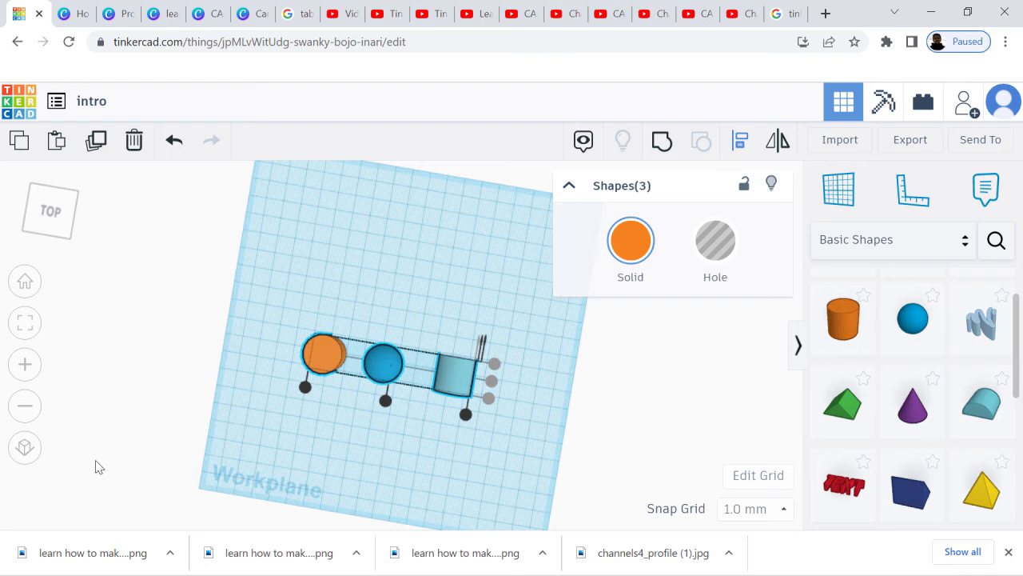
# - Align the three shapes to their common centre along the workplane's width, then clear the selection
pyautogui.click(305, 388)
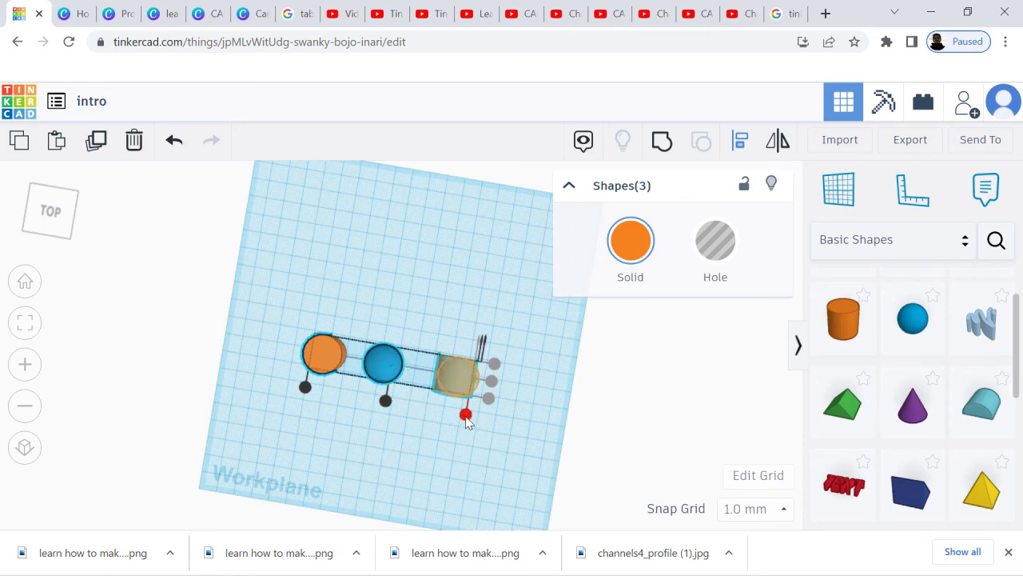
pyautogui.moveTo(501, 408); pyautogui.dragTo(445, 397, button='right')
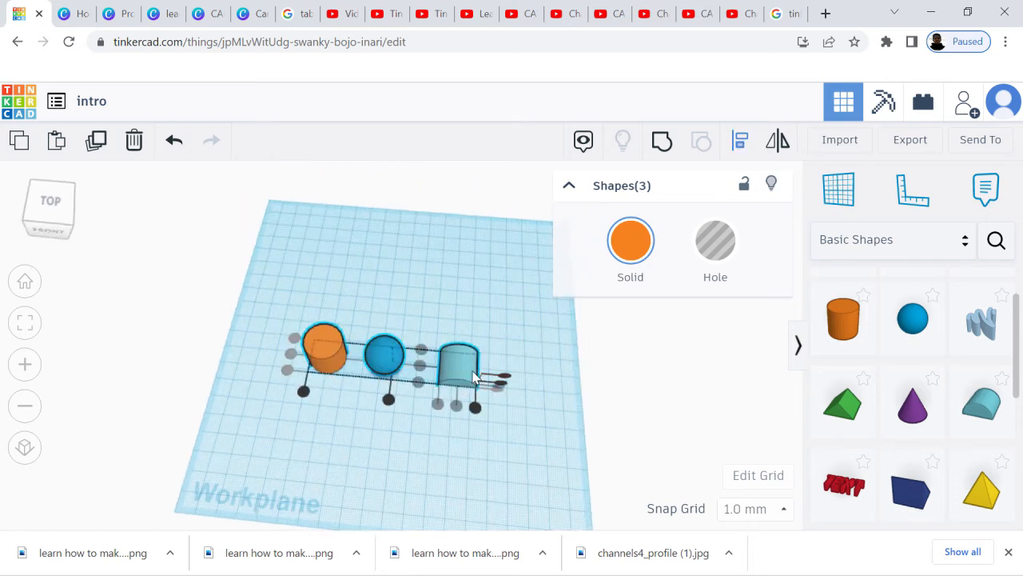
pyautogui.click(390, 400)
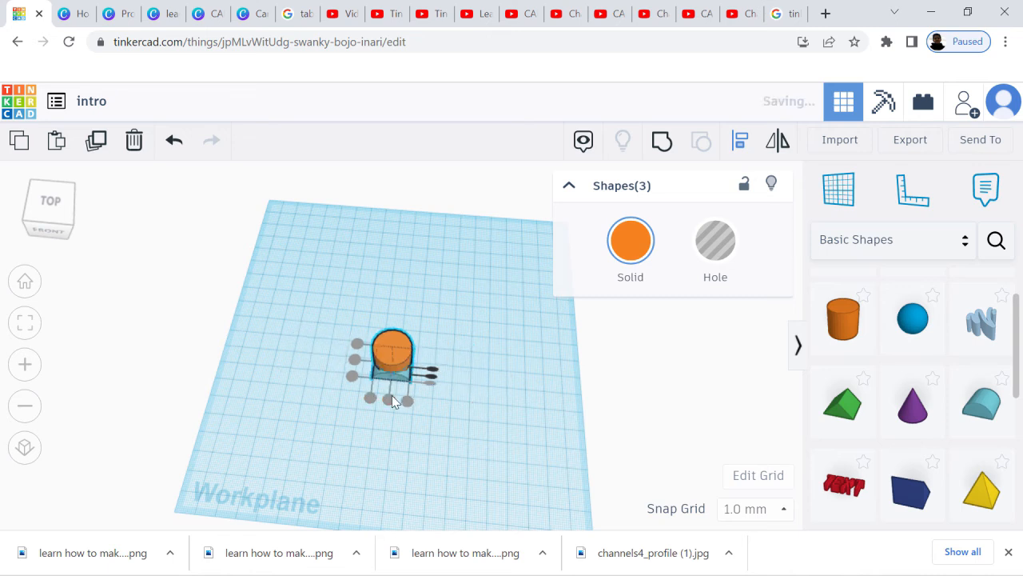
pyautogui.moveTo(445, 404); pyautogui.dragTo(258, 365, button='right')
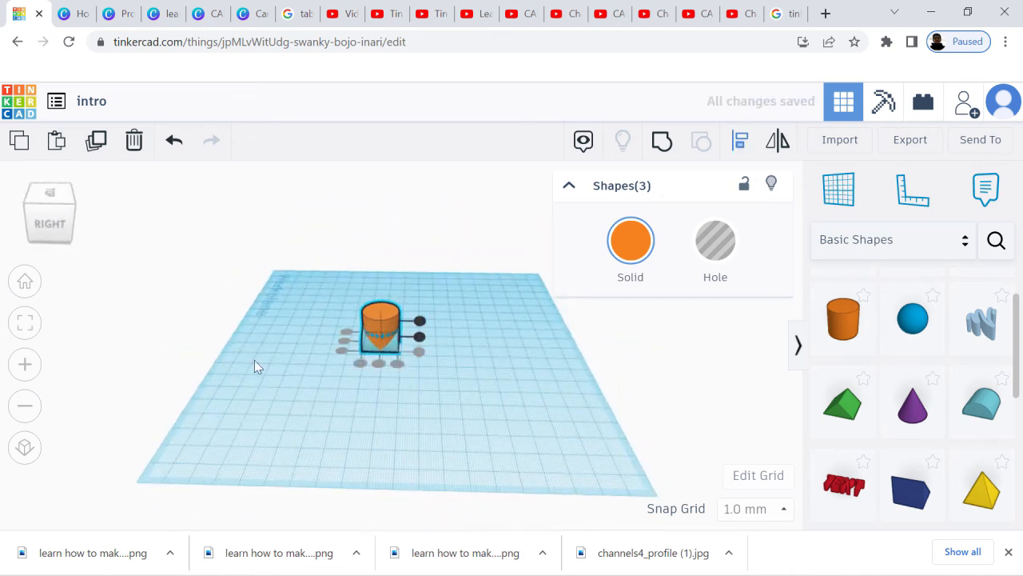
pyautogui.click(409, 329)
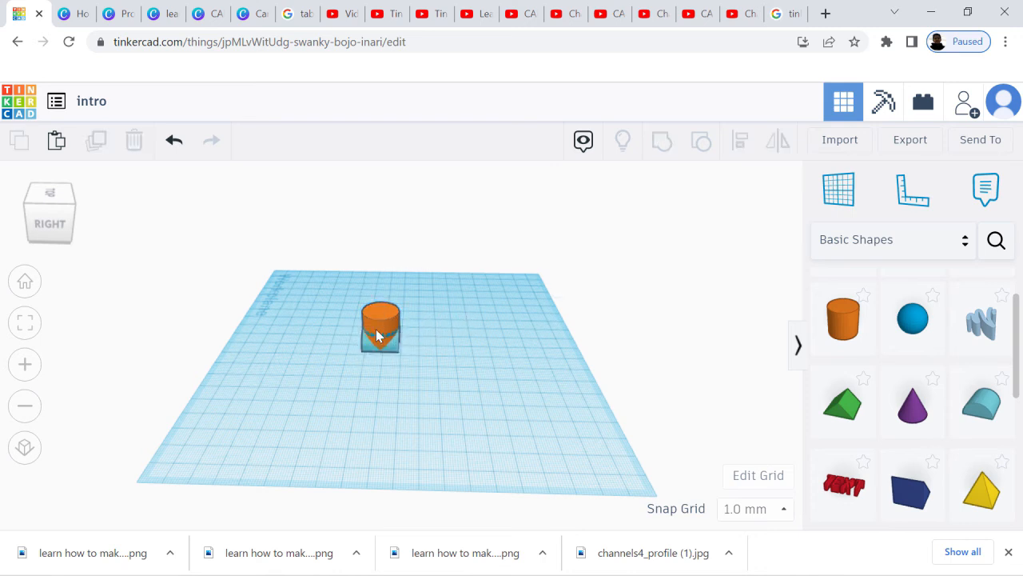
# - Make the orange cylinder transparent and deselect it
pyautogui.click(384, 320)
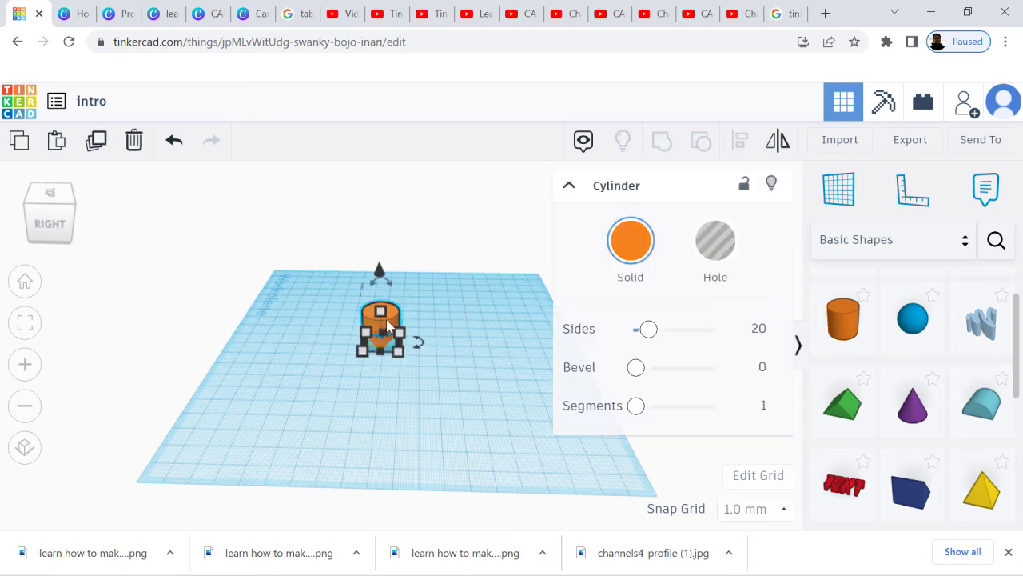
pyautogui.click(623, 250)
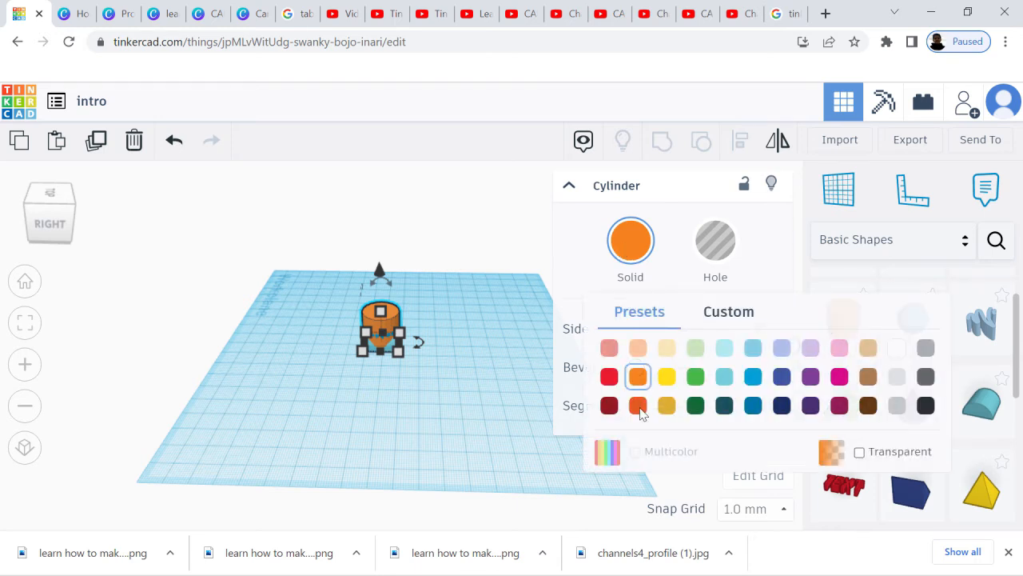
pyautogui.click(863, 453)
pyautogui.moveTo(552, 360); pyautogui.dragTo(410, 352, button='right')
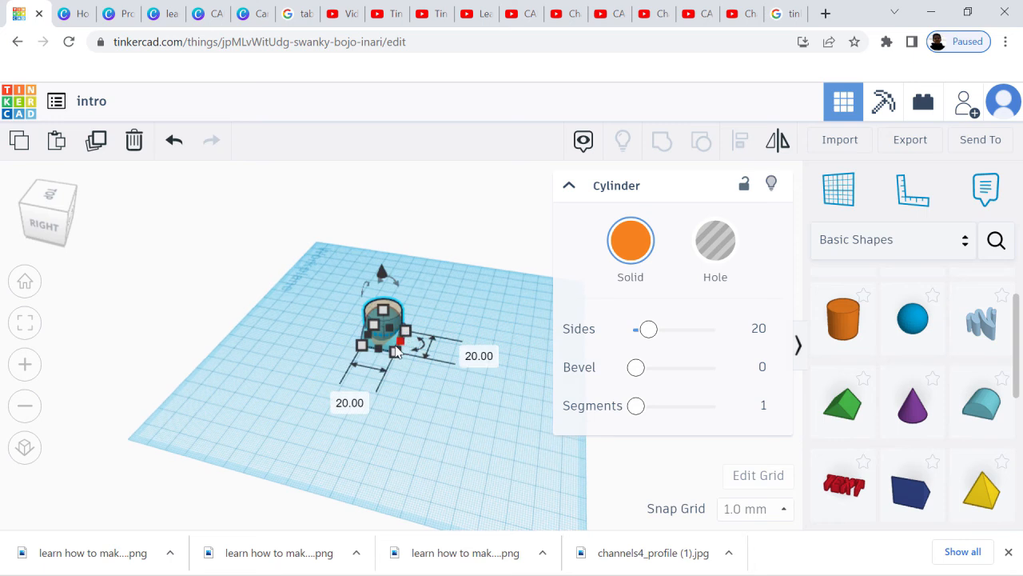
pyautogui.click(436, 373)
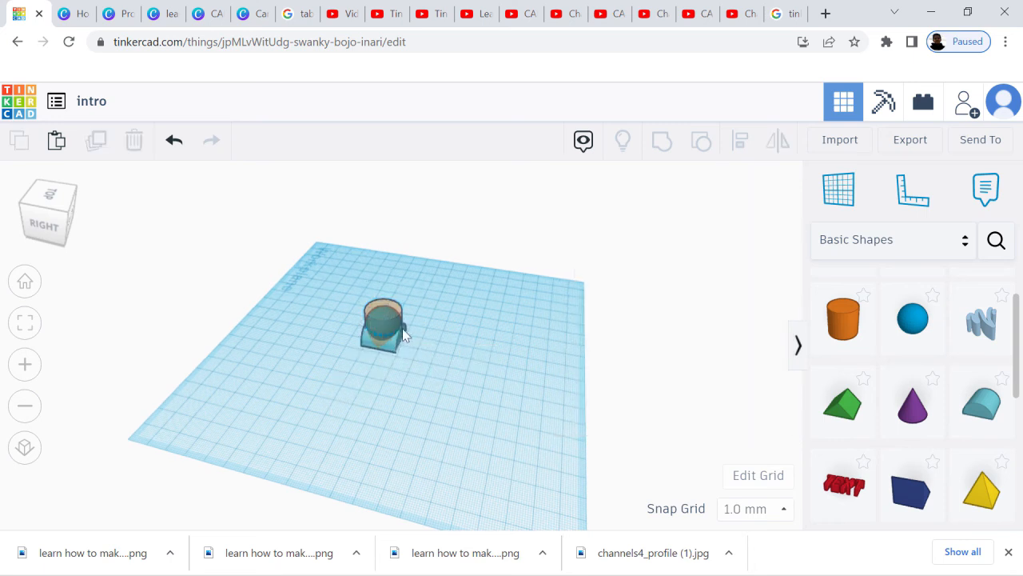
pyautogui.moveTo(424, 354); pyautogui.dragTo(399, 333, button='right')
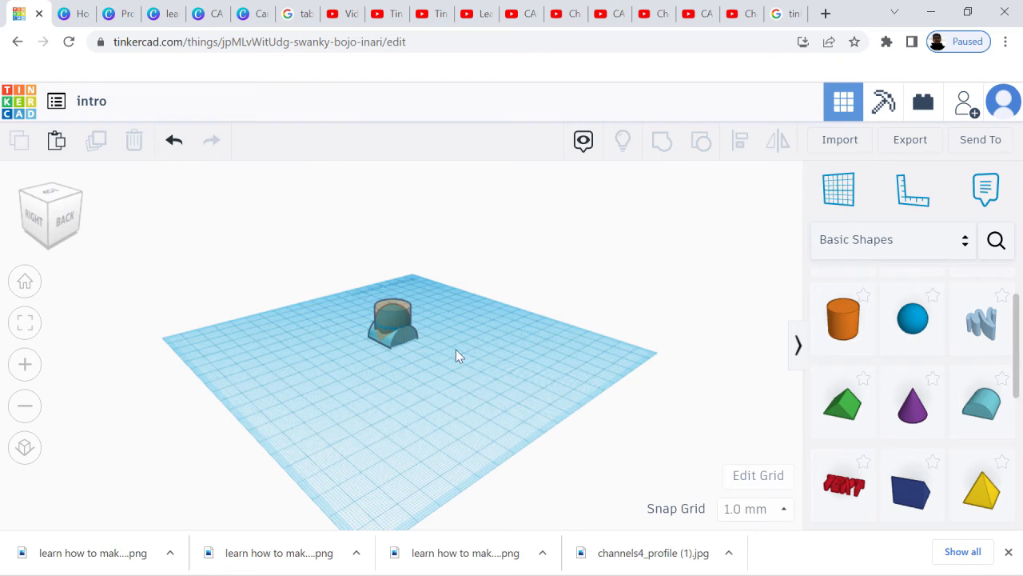
# - Align the three overlapping shapes vertically, first to their middle height and then to their top
pyautogui.moveTo(468, 324); pyautogui.dragTo(387, 348, button='right')
pyautogui.moveTo(453, 320); pyautogui.dragTo(503, 360, button='right')
pyautogui.moveTo(327, 285); pyautogui.dragTo(459, 402)
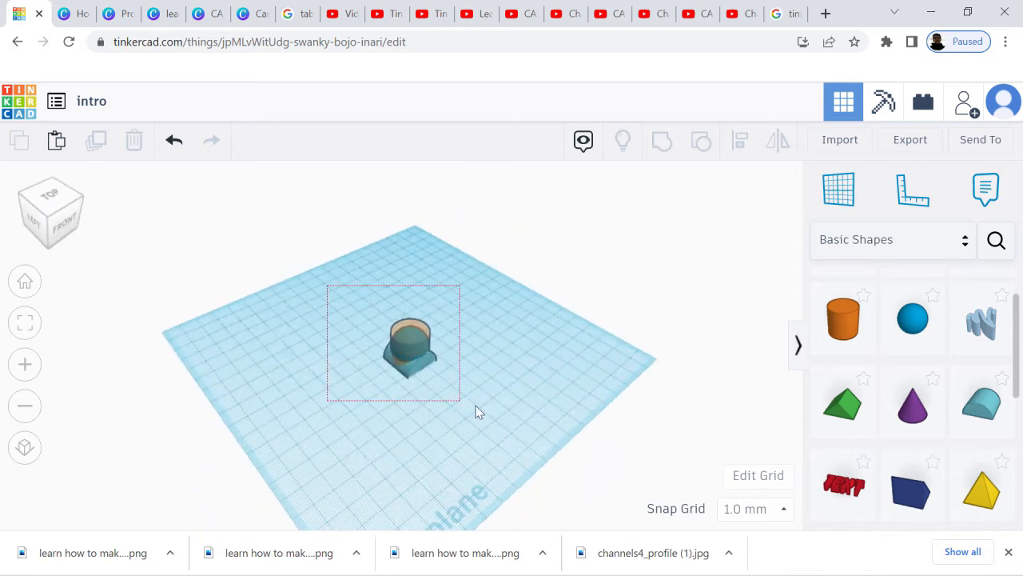
pyautogui.click(743, 137)
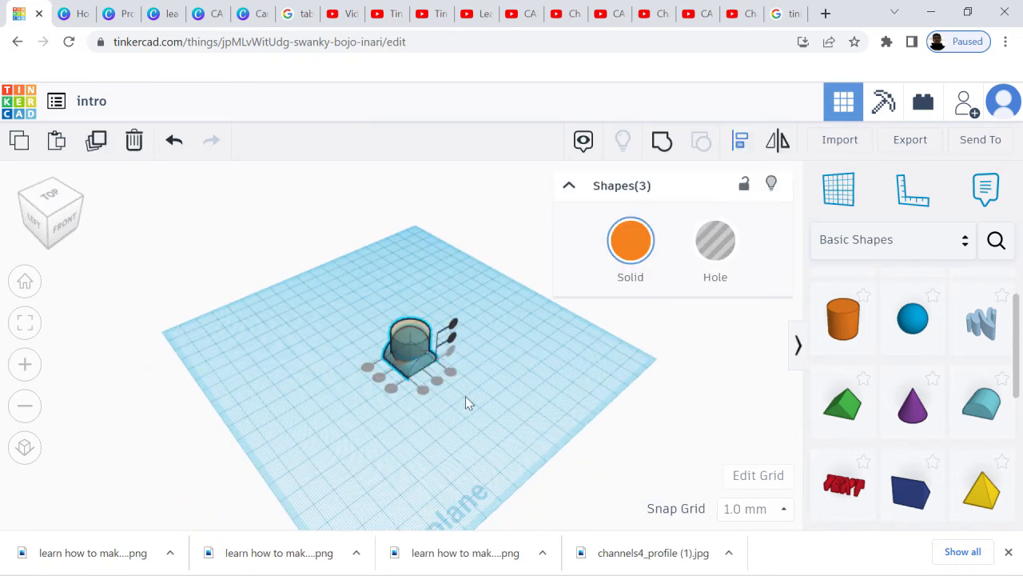
pyautogui.moveTo(498, 343); pyautogui.dragTo(431, 350, button='right')
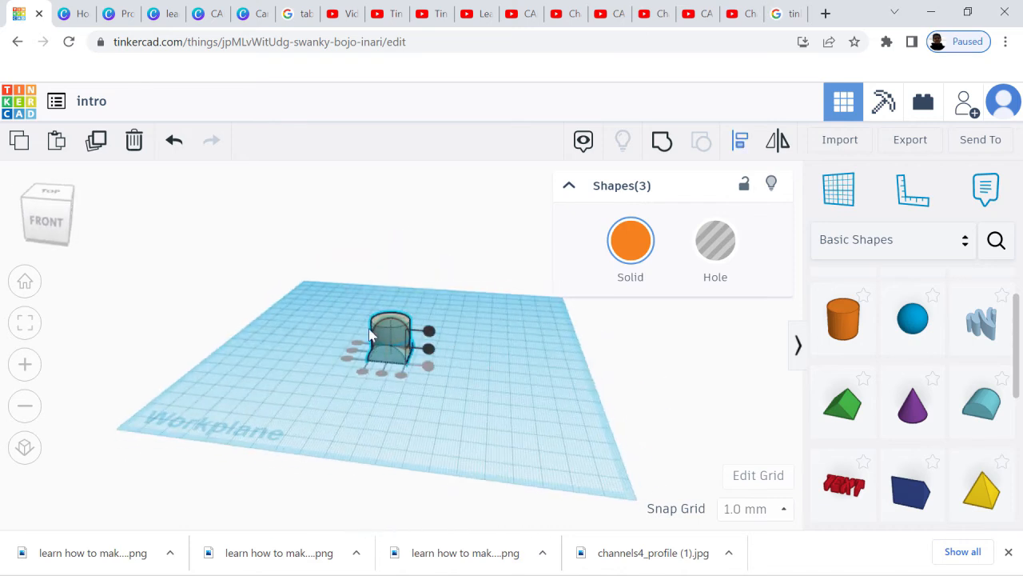
pyautogui.click(430, 350)
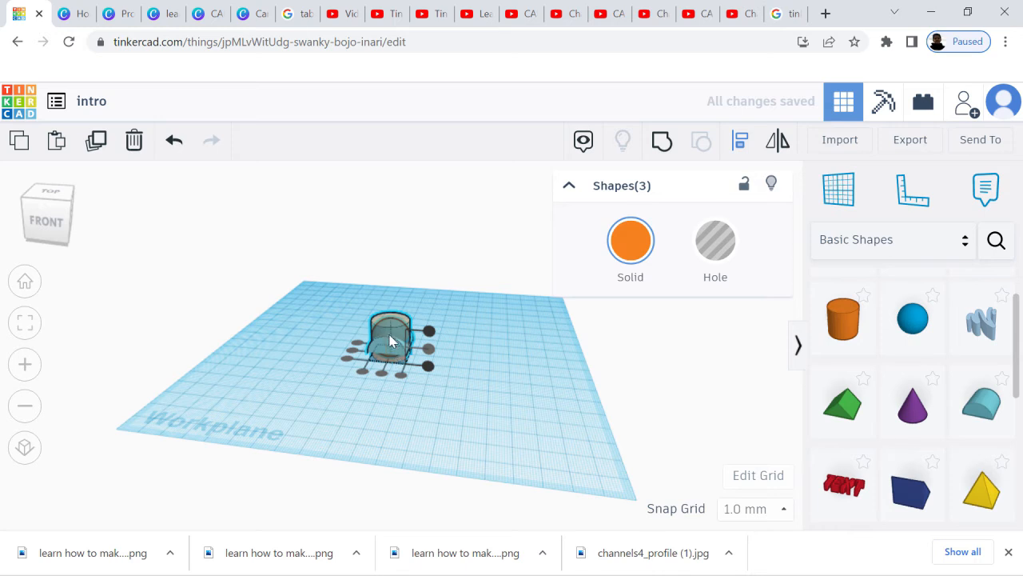
pyautogui.click(430, 332)
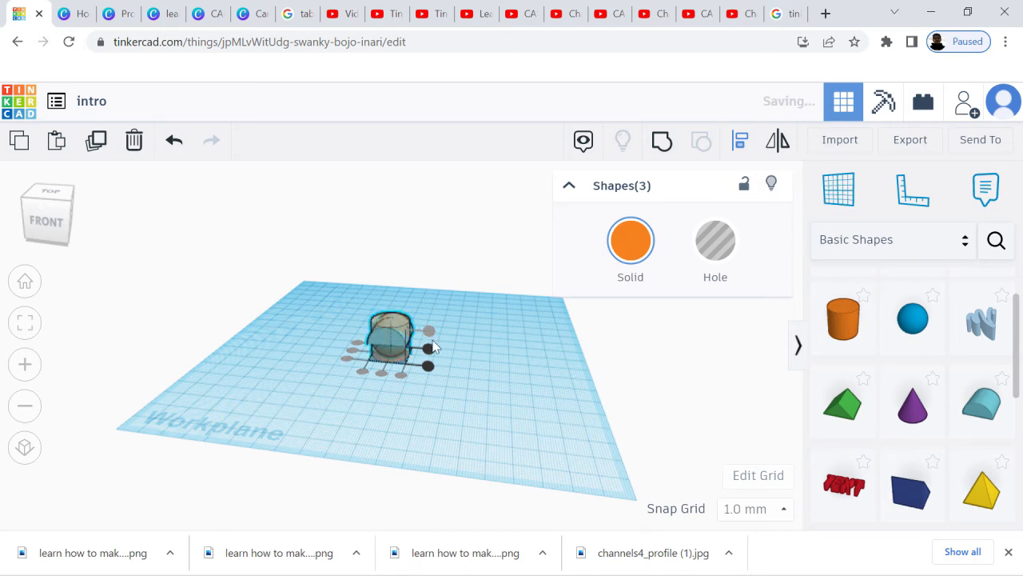
pyautogui.moveTo(509, 286); pyautogui.dragTo(300, 272, button='right')
pyautogui.click(510, 355)
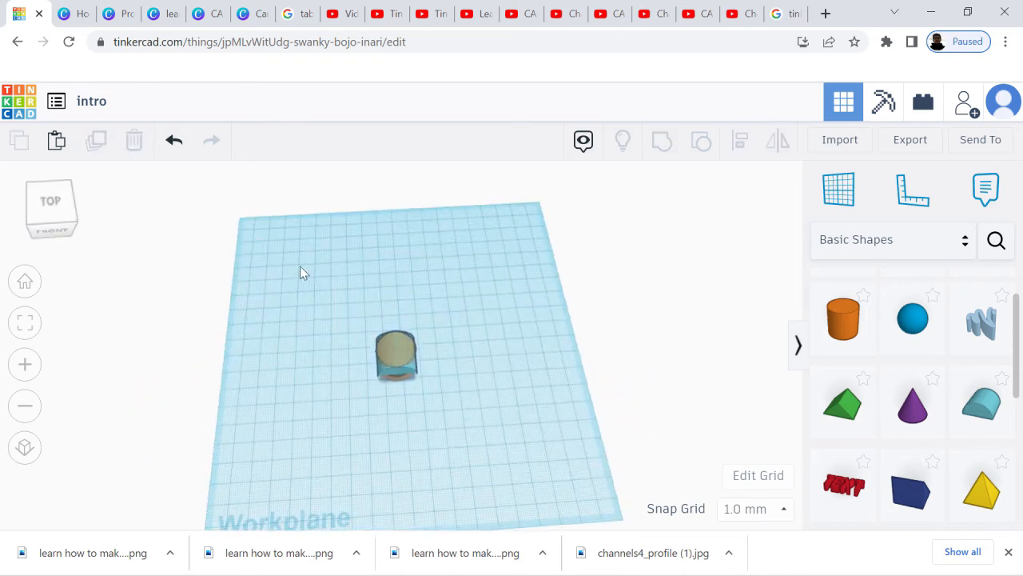
# - Move the round roof and the cylinder away from the sphere and turn off the cylinder's transparency
pyautogui.moveTo(415, 373); pyautogui.dragTo(455, 425)
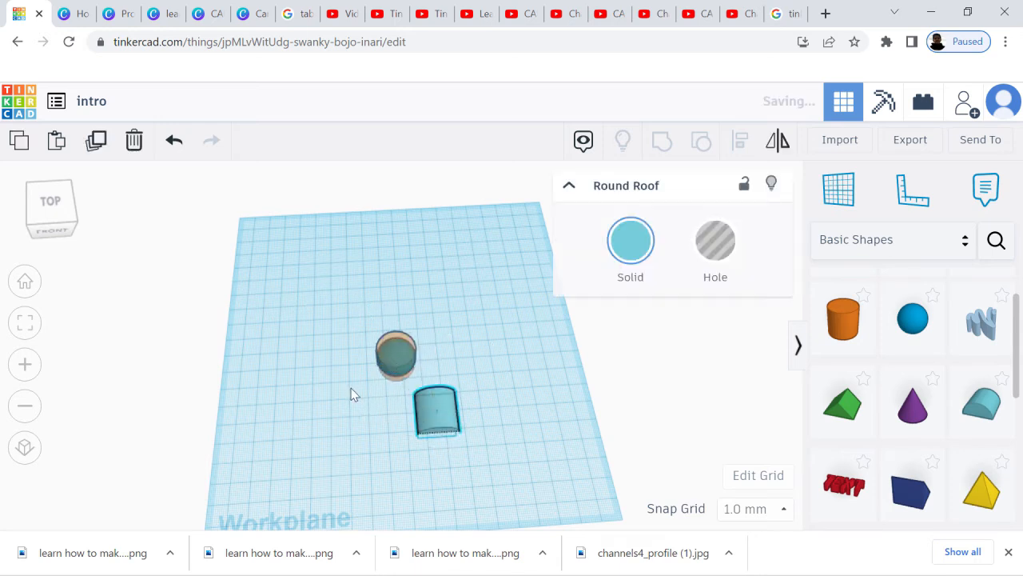
pyautogui.moveTo(396, 360); pyautogui.dragTo(359, 390)
pyautogui.click(632, 244)
pyautogui.click(859, 452)
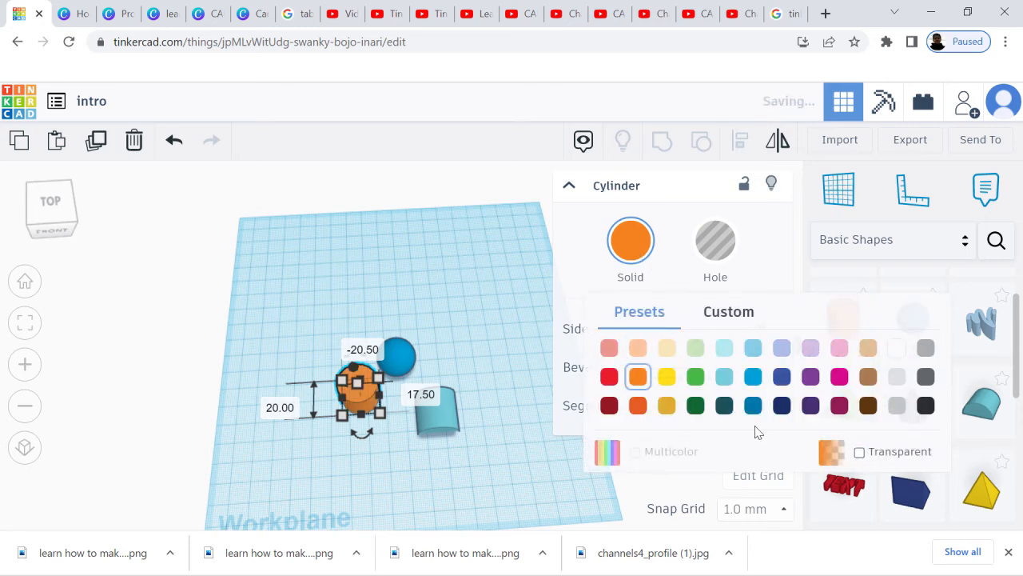
pyautogui.moveTo(504, 324); pyautogui.dragTo(450, 253, button='right')
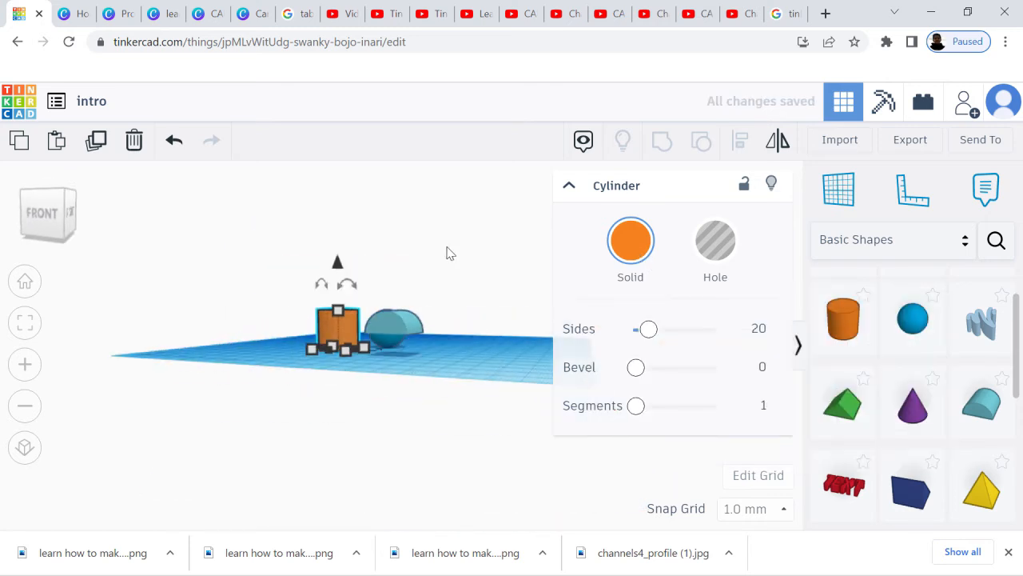
pyautogui.moveTo(483, 285); pyautogui.dragTo(562, 300, button='right')
pyautogui.click(486, 319)
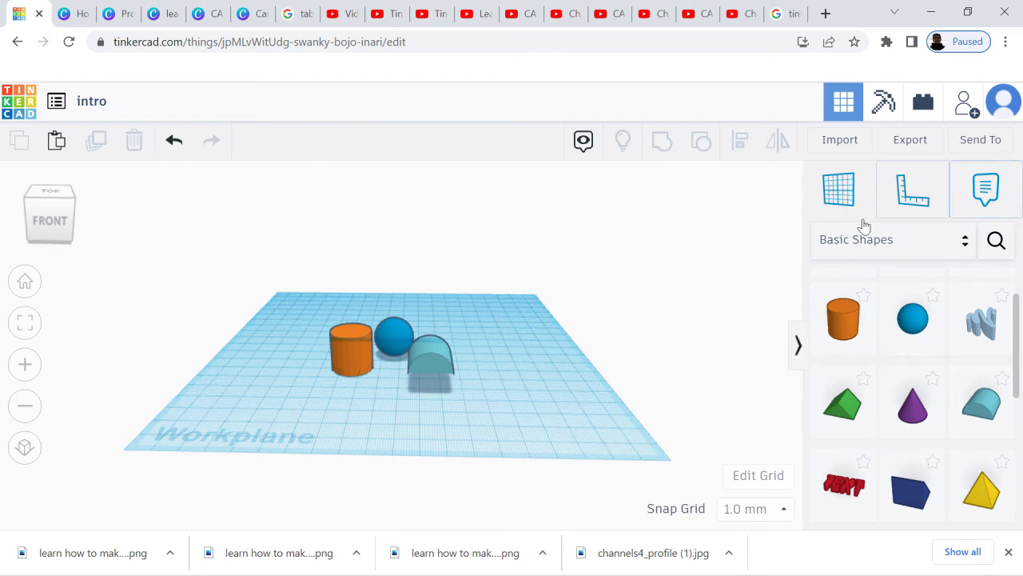
# - Place a new workplane on the top face of the orange cylinder
pyautogui.moveTo(547, 363); pyautogui.dragTo(549, 392, button='right')
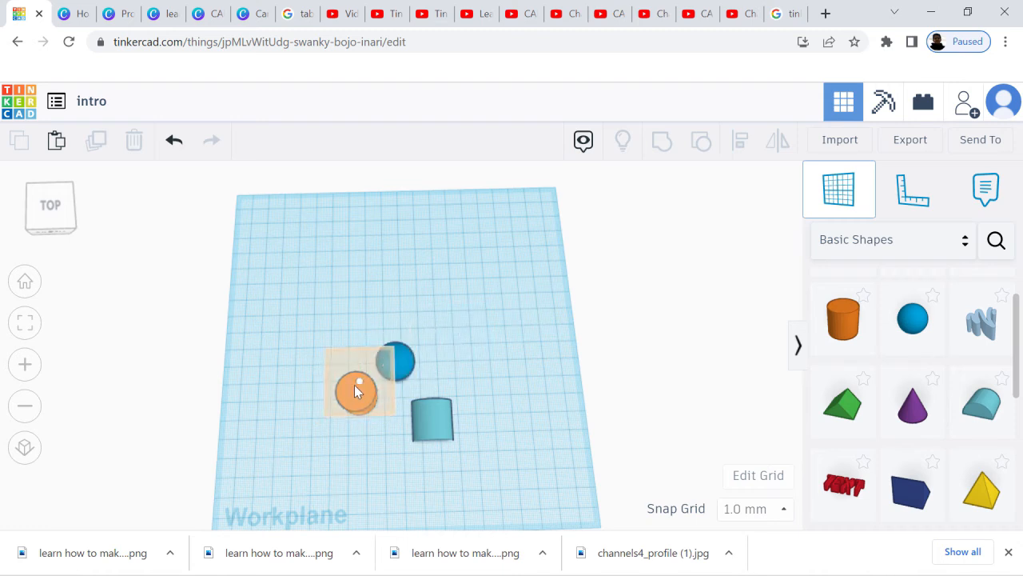
pyautogui.moveTo(495, 330); pyautogui.dragTo(472, 275, button='right')
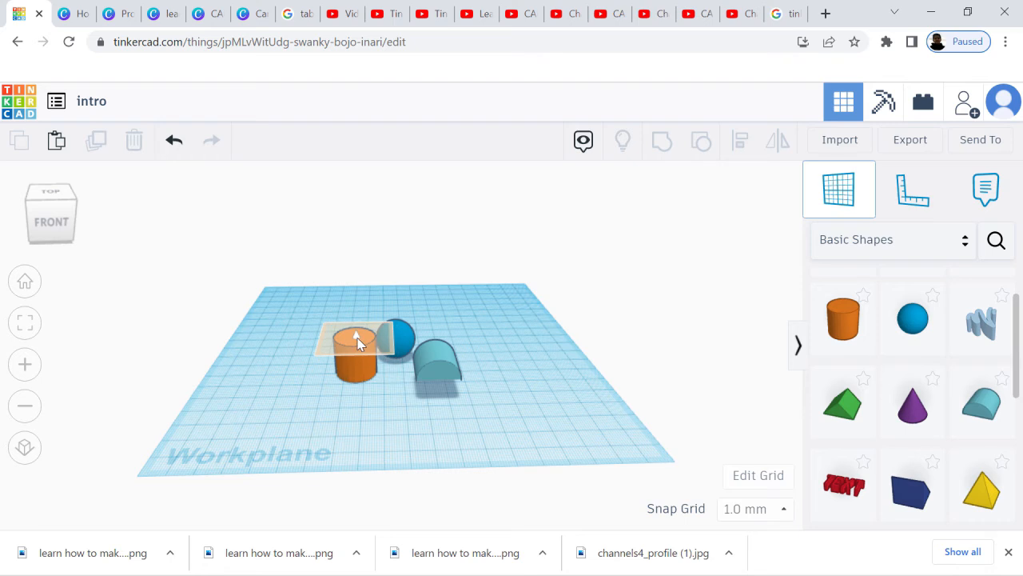
pyautogui.click(360, 341)
# - Add a second cylinder on the new workplane, stacked on top of the existing orange cylinder
pyautogui.moveTo(460, 312); pyautogui.dragTo(493, 336, button='right')
pyautogui.click(846, 324)
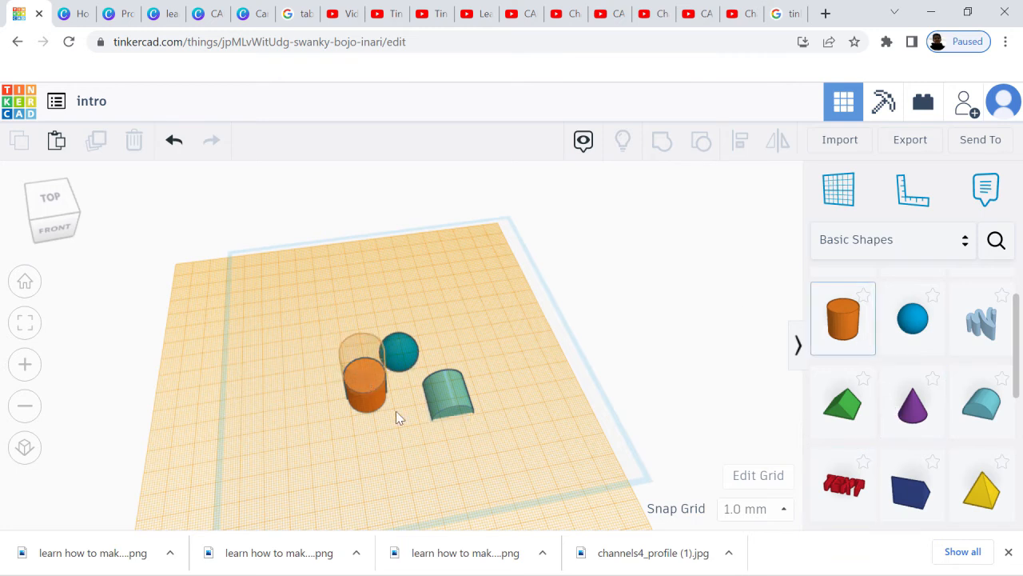
pyautogui.click(399, 387)
pyautogui.moveTo(475, 338); pyautogui.dragTo(455, 278, button='right')
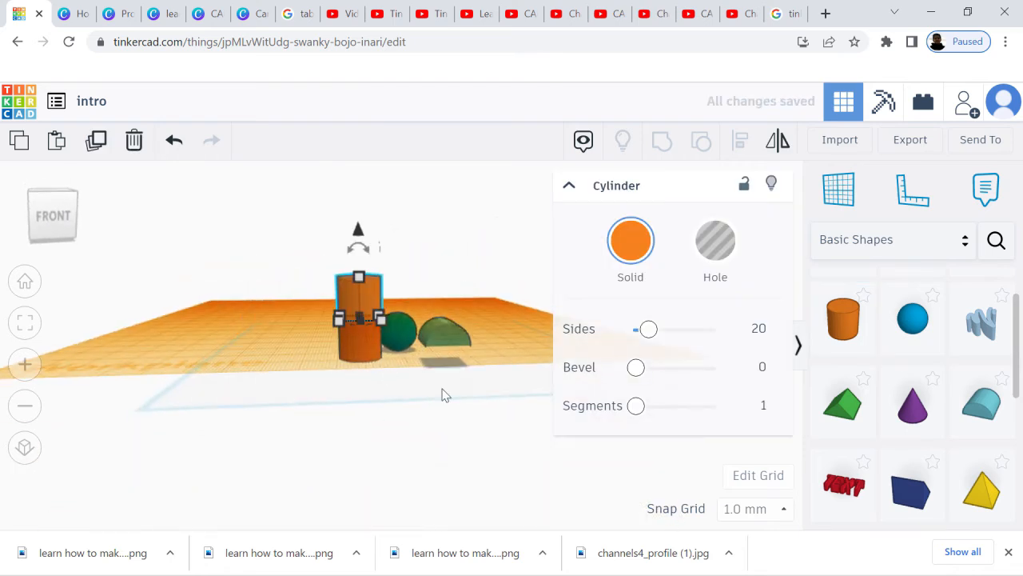
pyautogui.moveTo(380, 411); pyautogui.dragTo(376, 427, button='right')
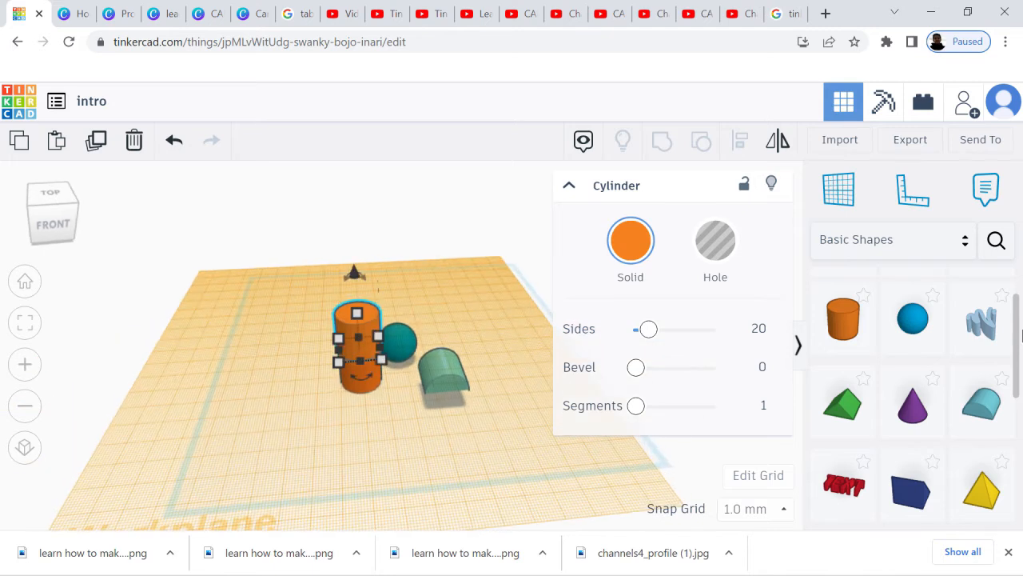
# - Return the workplane to the original ground plane and deselect the upper cylinder
pyautogui.click(848, 209)
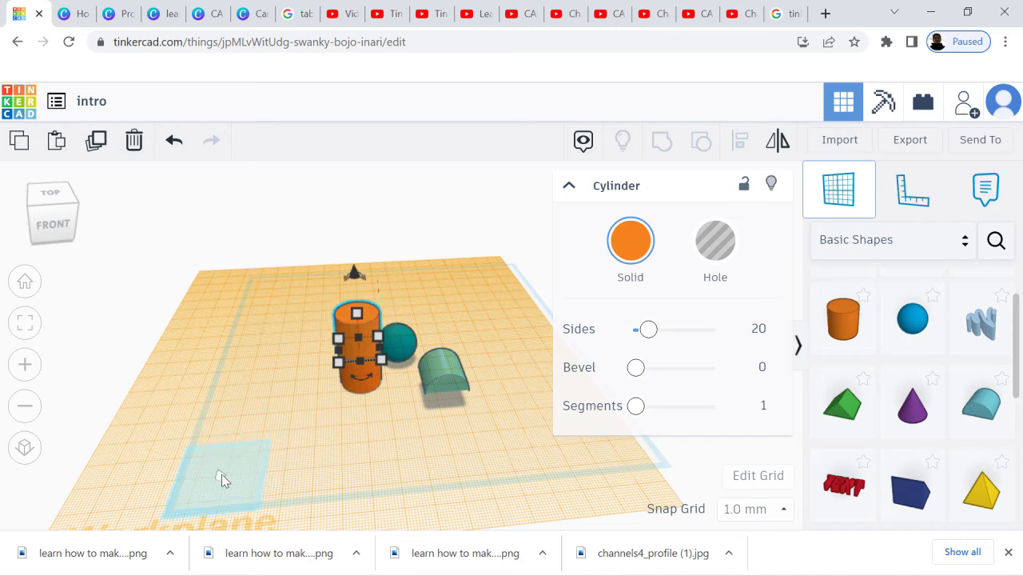
pyautogui.click(226, 474)
pyautogui.moveTo(285, 489); pyautogui.dragTo(354, 327, button='right')
pyautogui.click(363, 472)
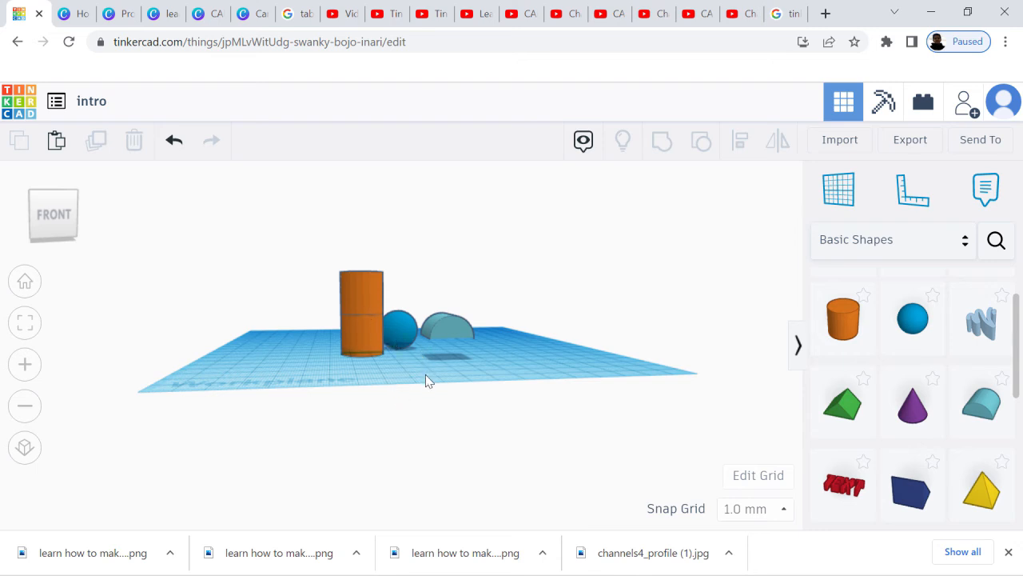
pyautogui.moveTo(411, 374); pyautogui.dragTo(381, 376, button='right')
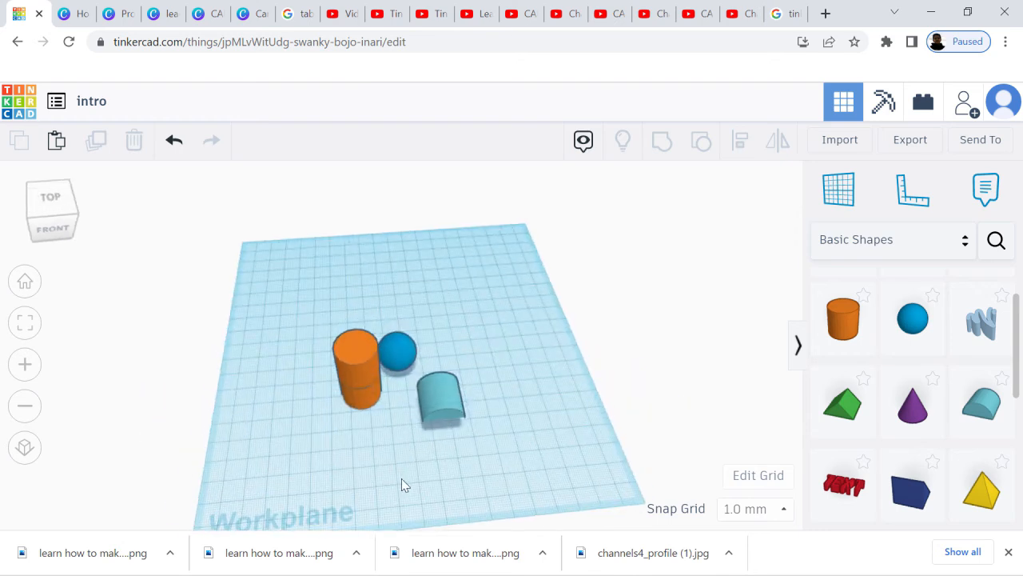
# - Set the upper orange cylinder's sides to 64 and inspect its smoother surface up close against the lower cylinder
pyautogui.click(358, 370)
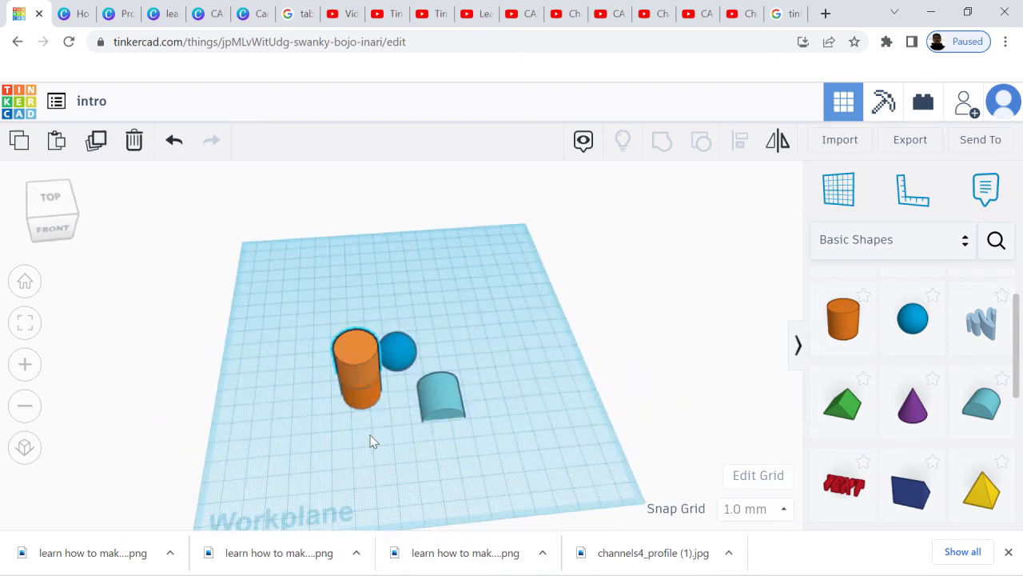
pyautogui.click(339, 356)
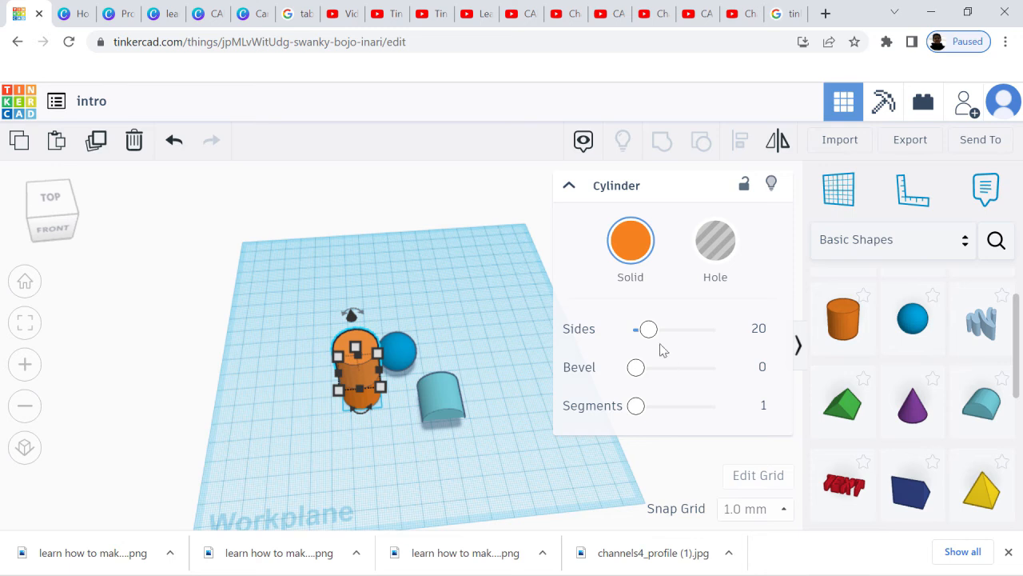
pyautogui.moveTo(650, 331); pyautogui.dragTo(738, 341)
pyautogui.moveTo(422, 394); pyautogui.dragTo(430, 343, button='right')
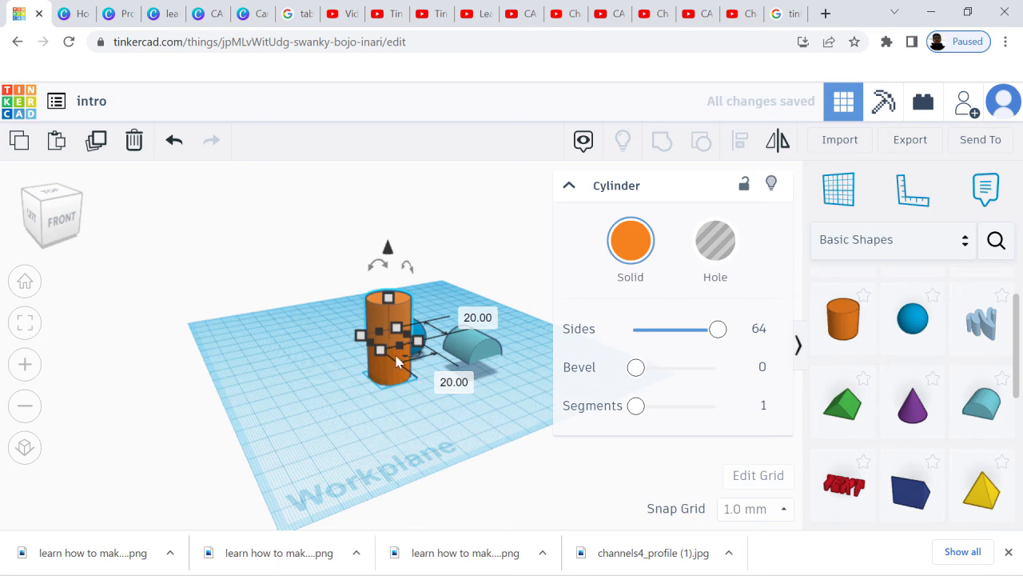
pyautogui.click(392, 432)
pyautogui.moveTo(395, 429); pyautogui.dragTo(400, 363, button='right')
pyautogui.scroll(6, 401, 363)
pyautogui.moveTo(401, 363); pyautogui.dragTo(401, 298, button='middle')
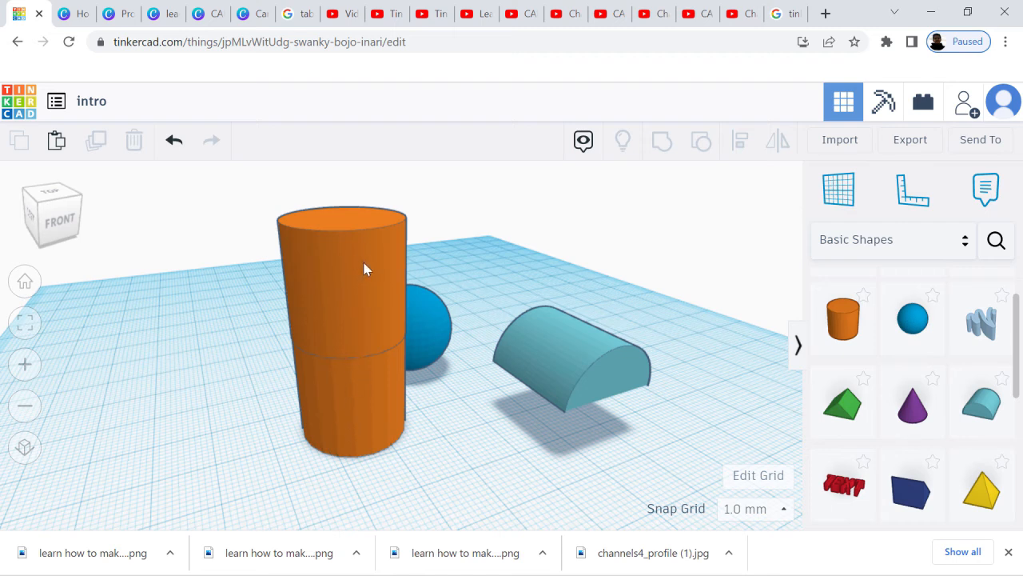
# - Reduce the upper orange cylinder's sides to 12 and restore them to 64
pyautogui.click(347, 323)
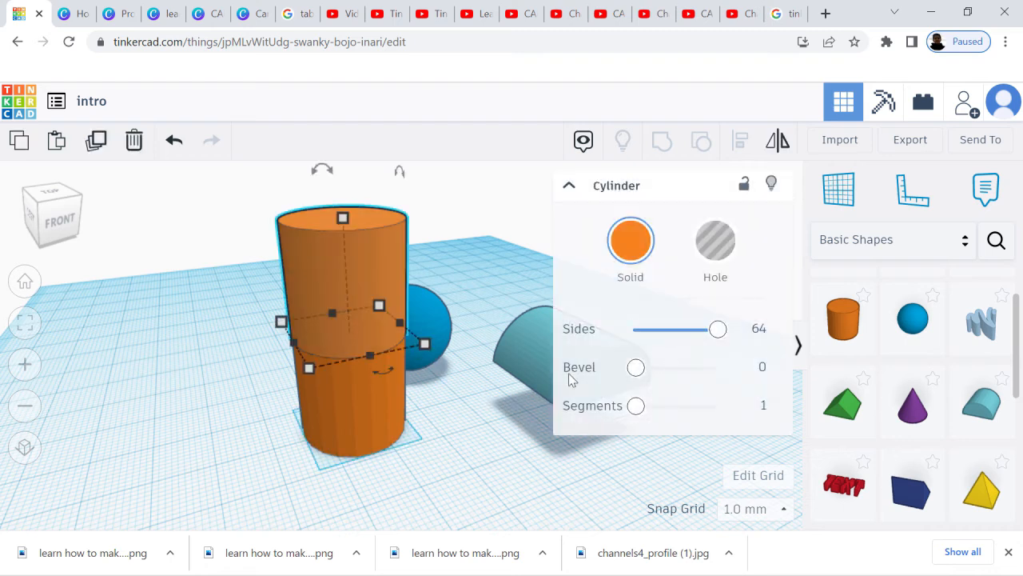
pyautogui.moveTo(715, 330); pyautogui.dragTo(612, 336)
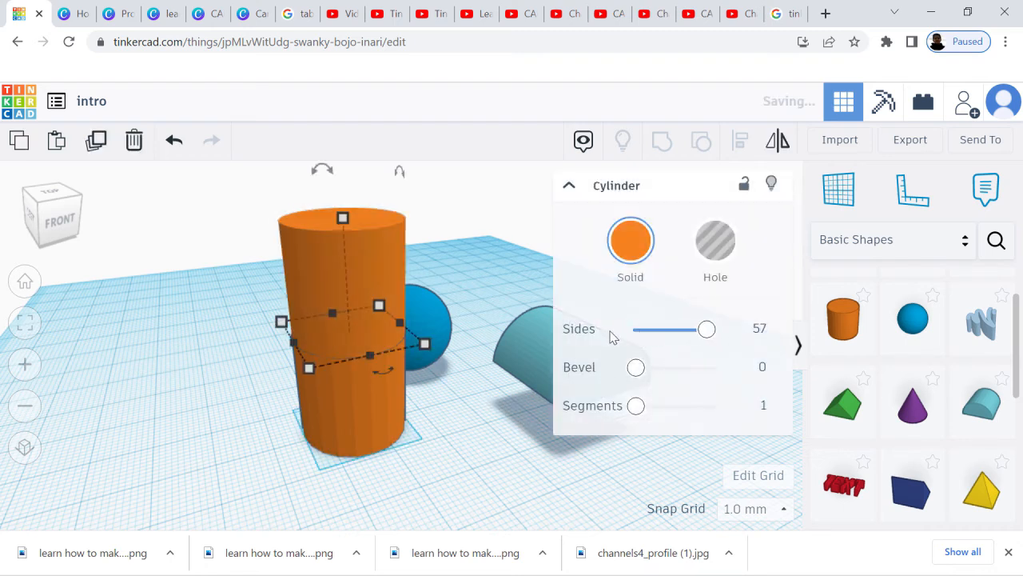
pyautogui.moveTo(705, 331); pyautogui.dragTo(608, 341)
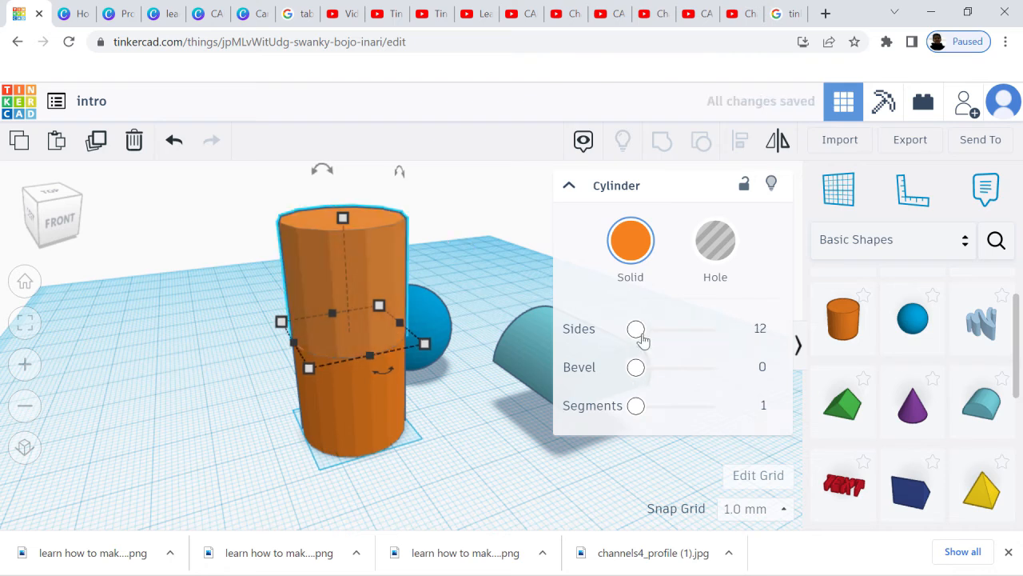
pyautogui.moveTo(645, 333); pyautogui.dragTo(648, 336)
pyautogui.moveTo(708, 347); pyautogui.dragTo(752, 349)
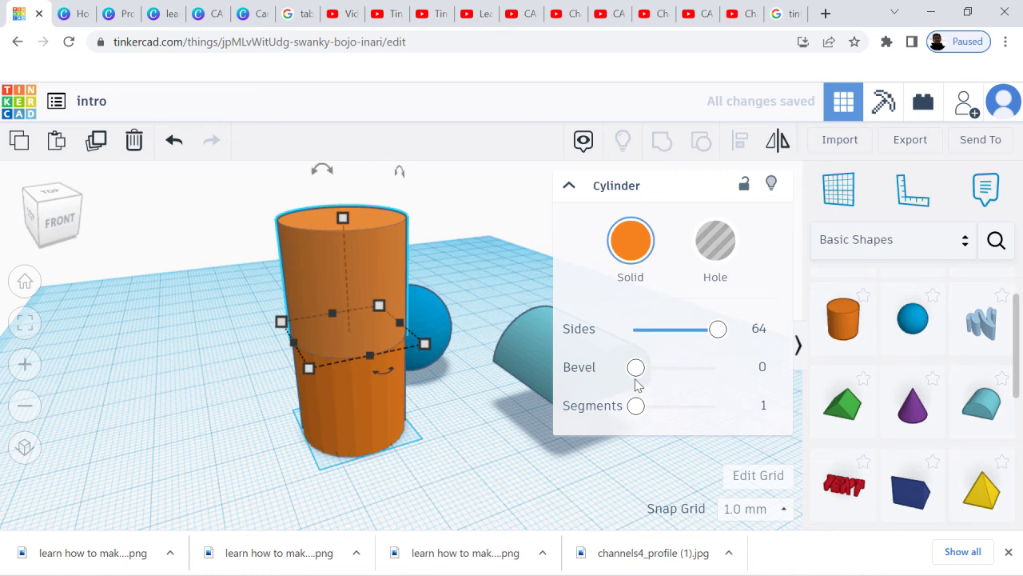
# - Bevel the upper orange cylinder by 2.5 with 10 segments and set its height to 19 mm
pyautogui.moveTo(636, 372); pyautogui.dragTo(802, 374)
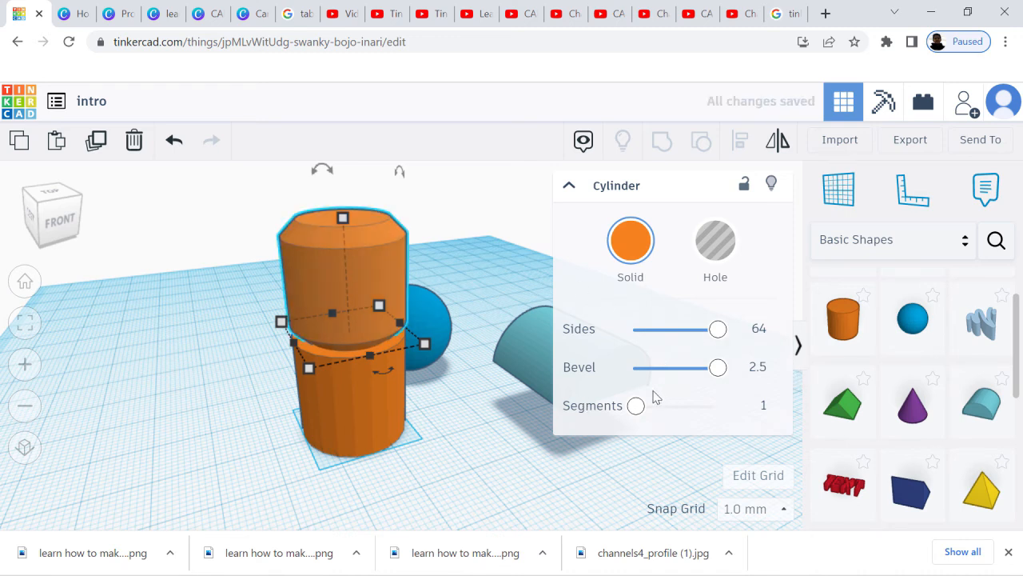
pyautogui.moveTo(637, 405); pyautogui.dragTo(742, 412)
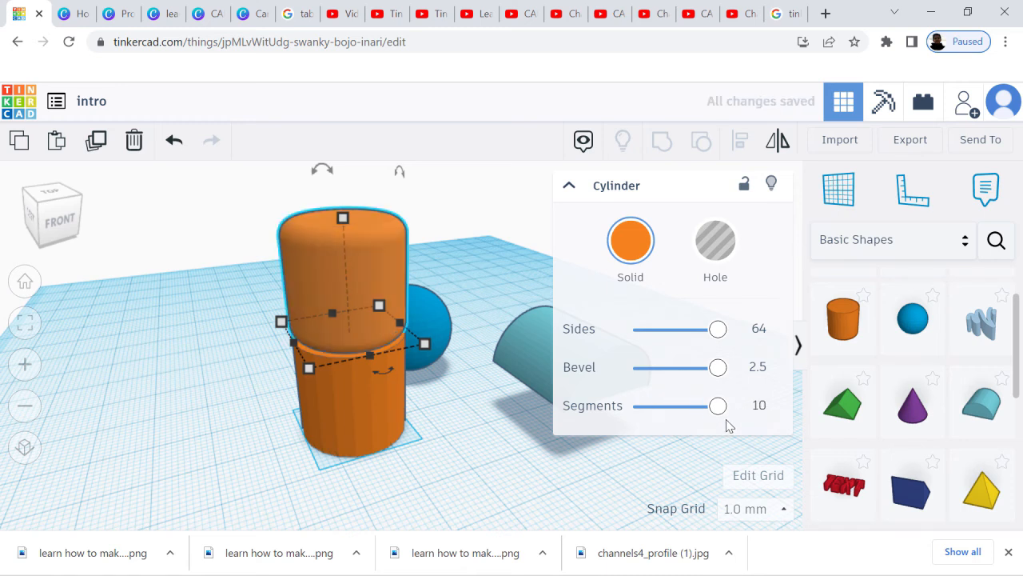
pyautogui.moveTo(718, 378); pyautogui.dragTo(602, 386)
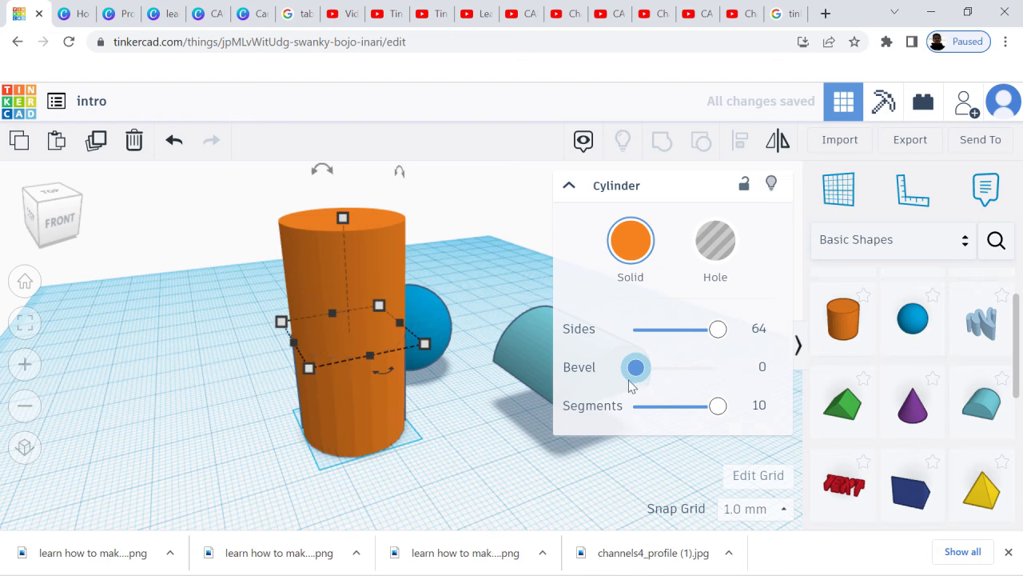
pyautogui.moveTo(631, 399); pyautogui.dragTo(781, 398)
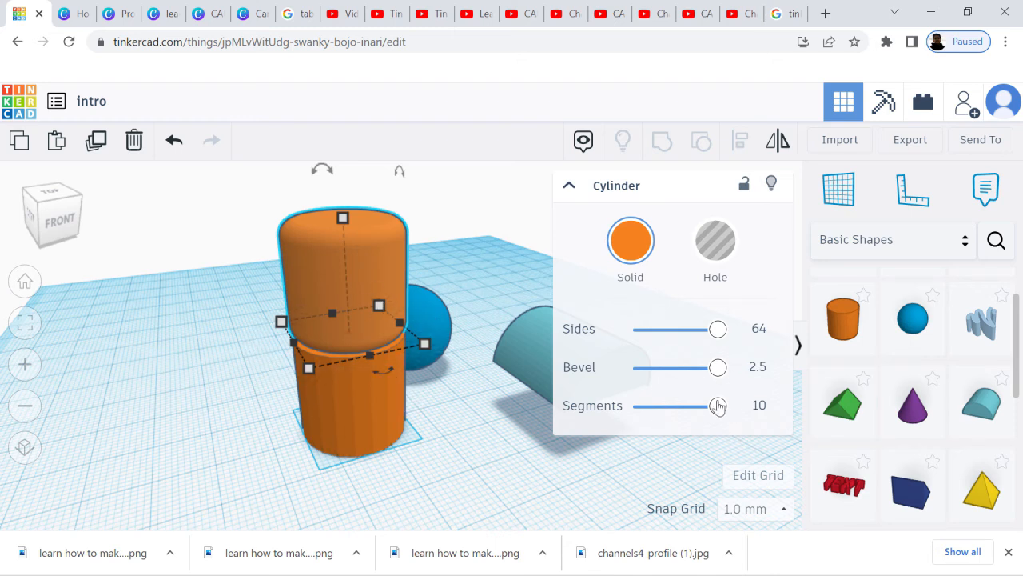
pyautogui.moveTo(718, 366); pyautogui.dragTo(742, 374)
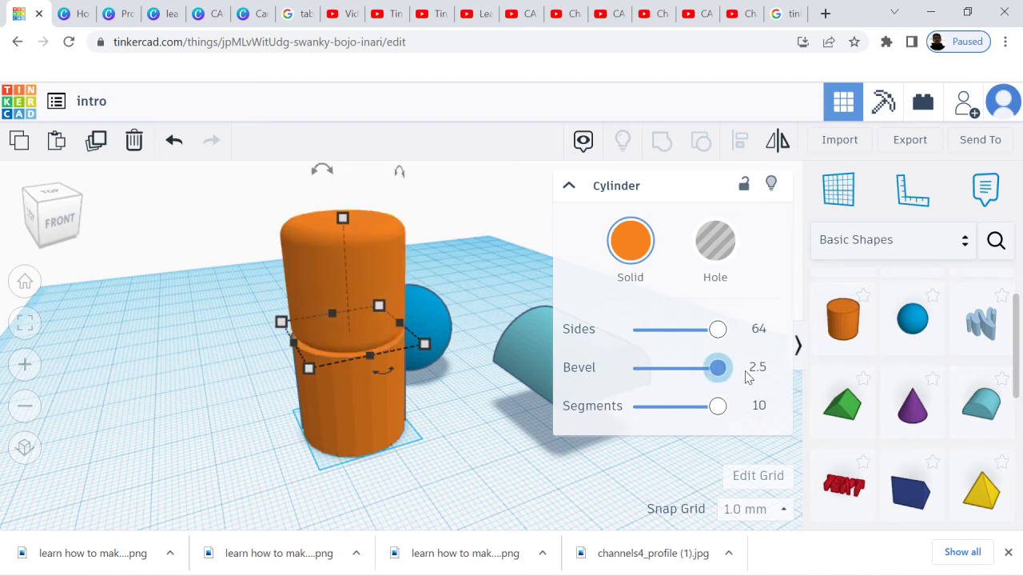
pyautogui.moveTo(721, 408); pyautogui.dragTo(742, 411)
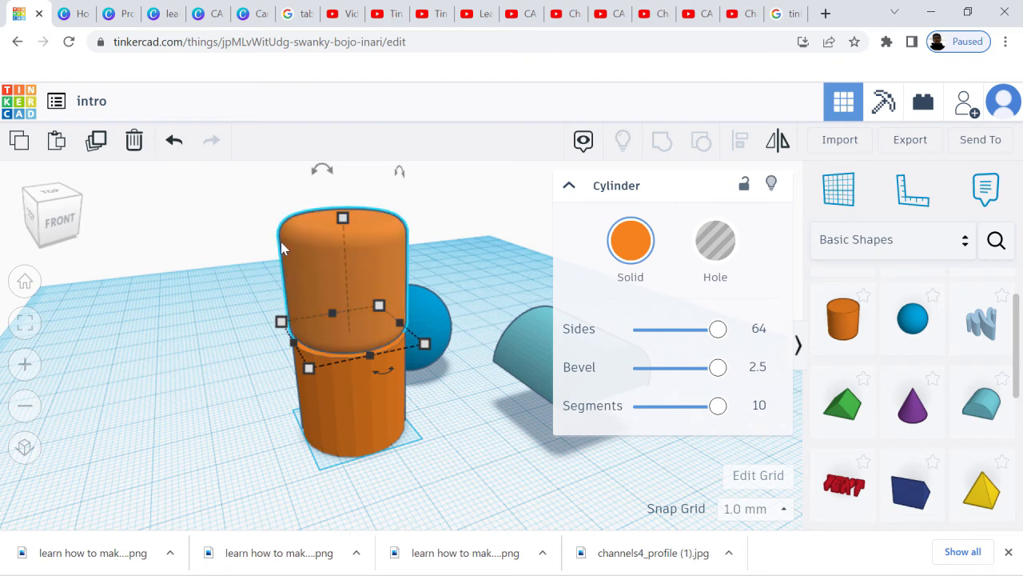
pyautogui.moveTo(343, 221); pyautogui.dragTo(342, 229)
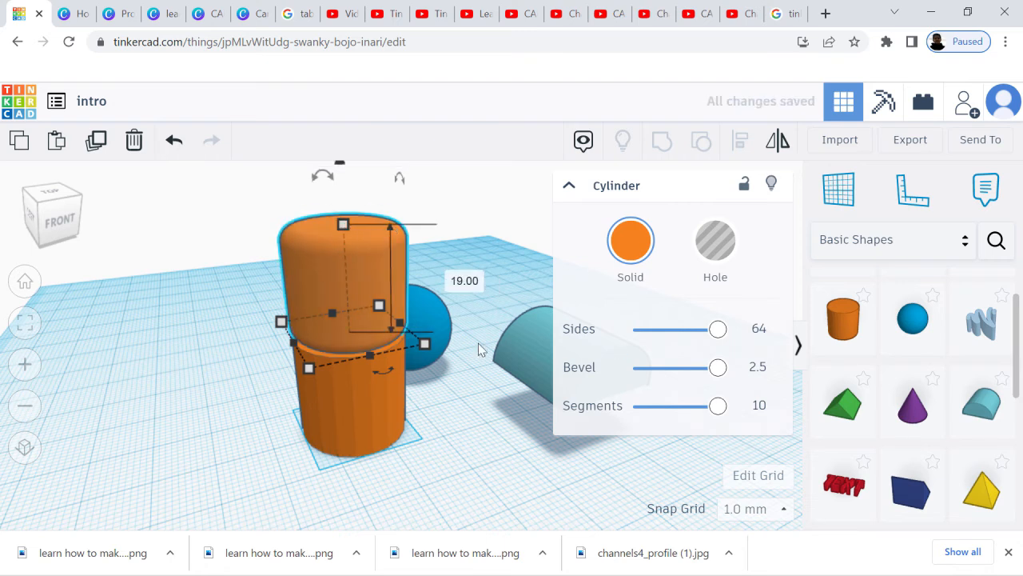
# - Reduce the blue sphere's steps to 3 to make it faceted, and raise them to the maximum for a smooth surface
pyautogui.moveTo(460, 352); pyautogui.dragTo(434, 324, button='right')
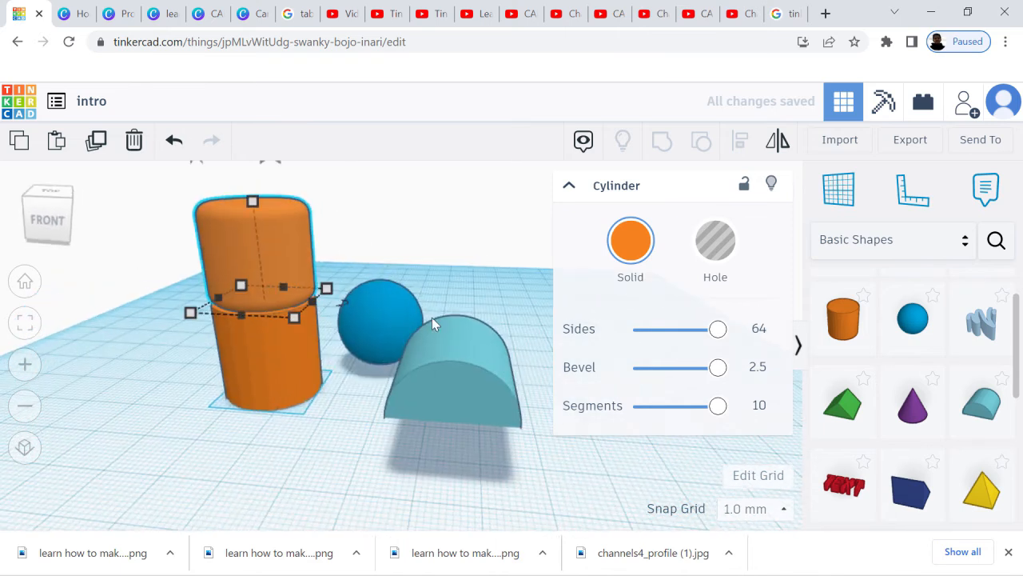
pyautogui.click(380, 336)
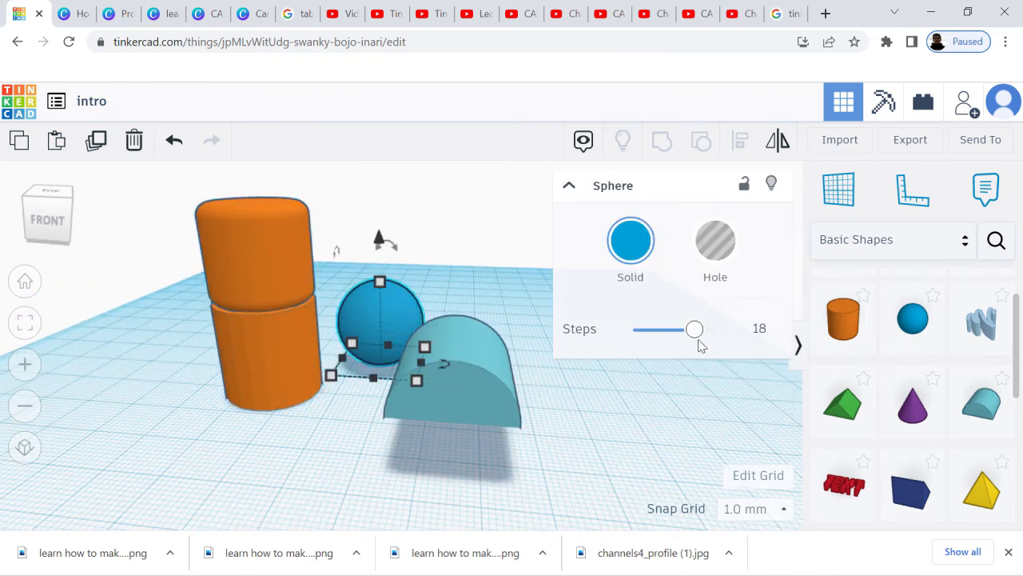
pyautogui.moveTo(696, 337); pyautogui.dragTo(626, 363)
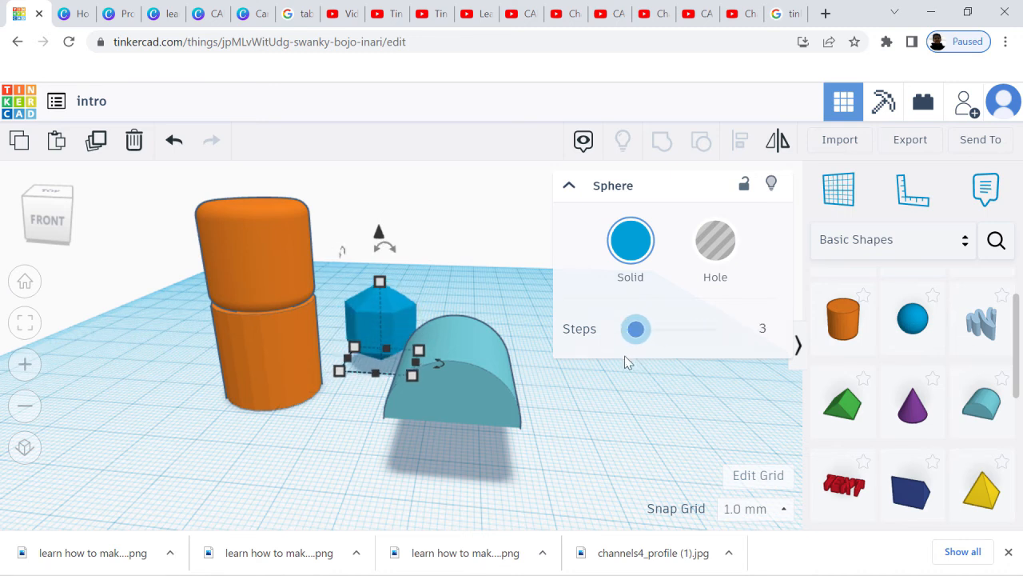
pyautogui.moveTo(596, 382); pyautogui.dragTo(358, 419, button='right')
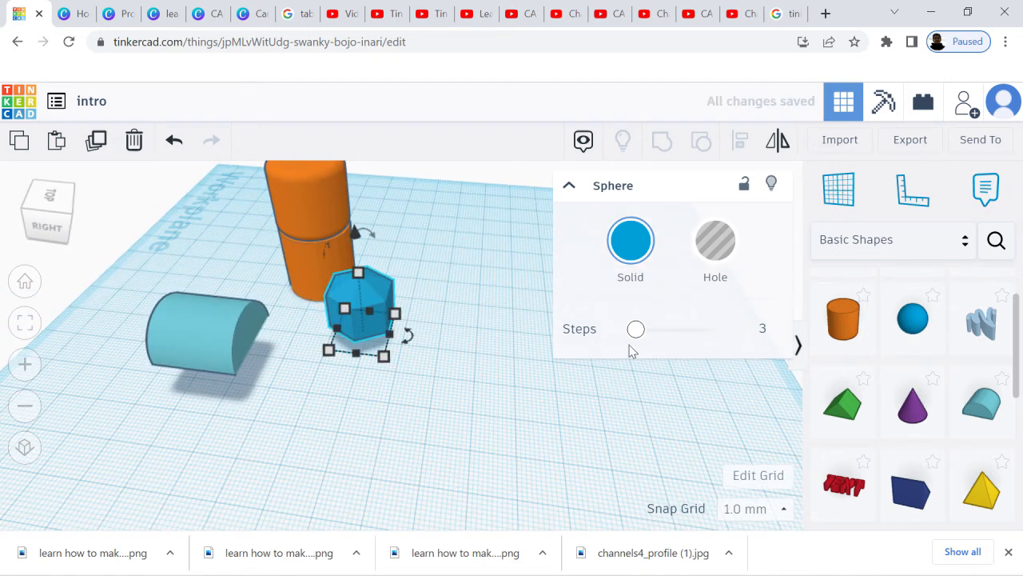
pyautogui.moveTo(636, 334); pyautogui.dragTo(756, 335)
pyautogui.moveTo(468, 370); pyautogui.dragTo(690, 357, button='right')
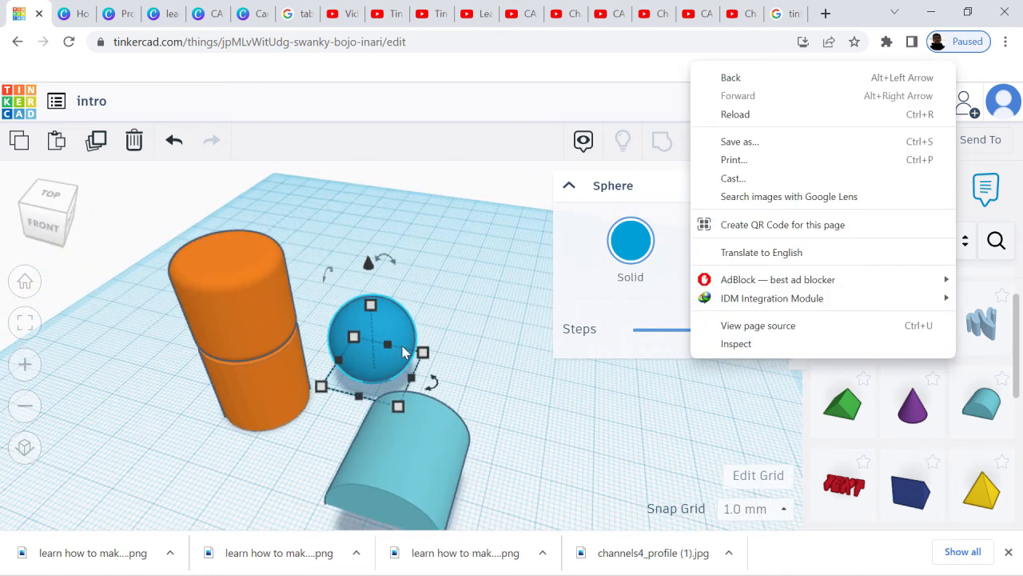
pyautogui.click(477, 349)
# - Select the round roof and examine its available shape properties and its front profile
pyautogui.click(414, 439)
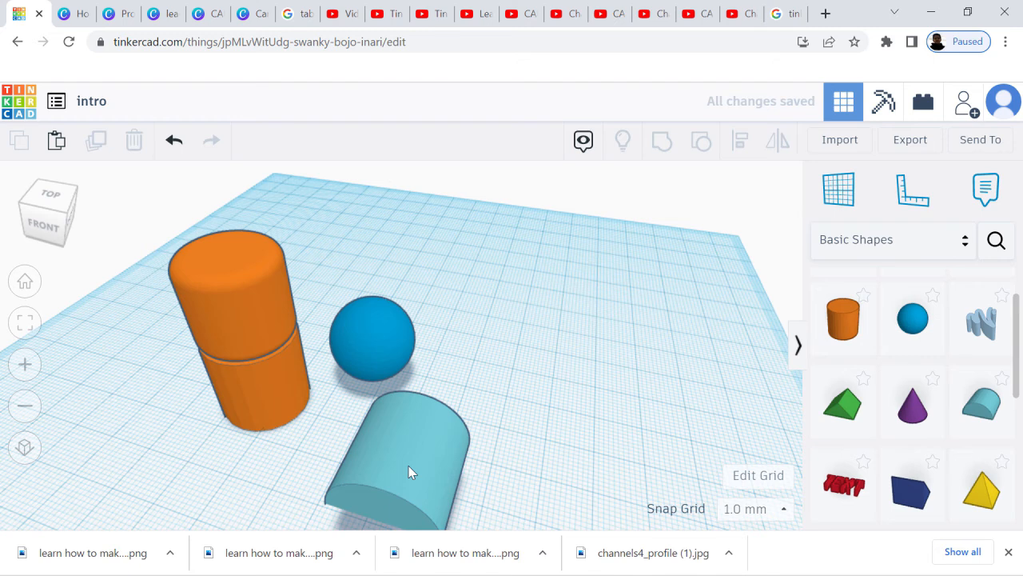
pyautogui.click(411, 472)
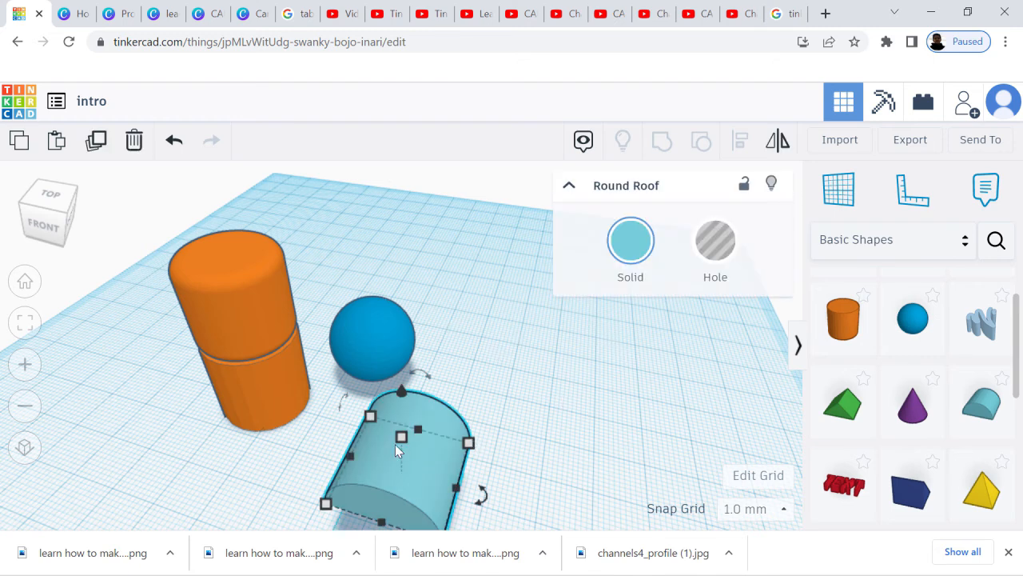
pyautogui.moveTo(515, 357); pyautogui.dragTo(547, 336, button='right')
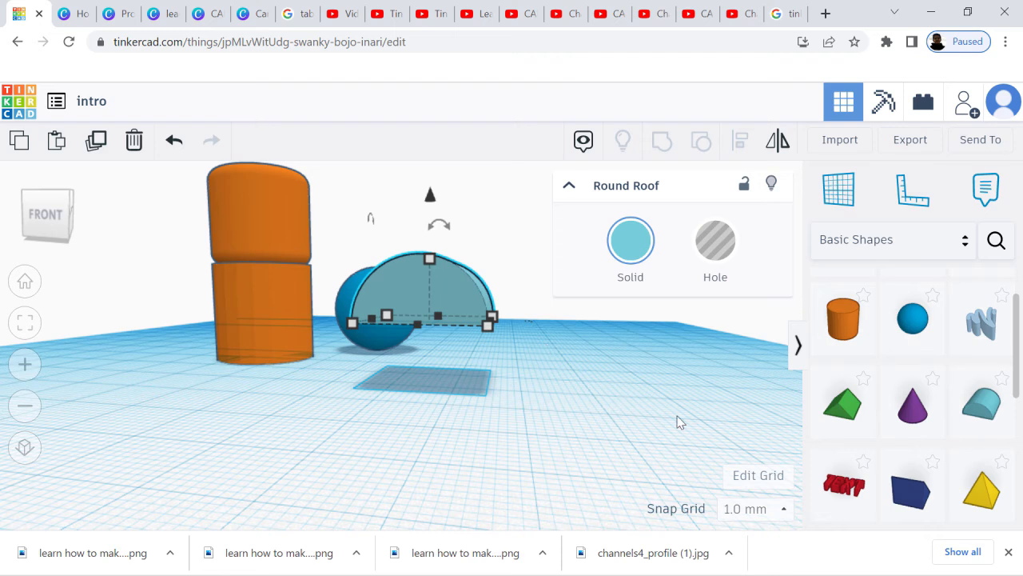
# - Add a cone in front of the round roof with a base radius of 6.4 and a top radius of 18.93
pyautogui.moveTo(920, 411); pyautogui.dragTo(720, 384)
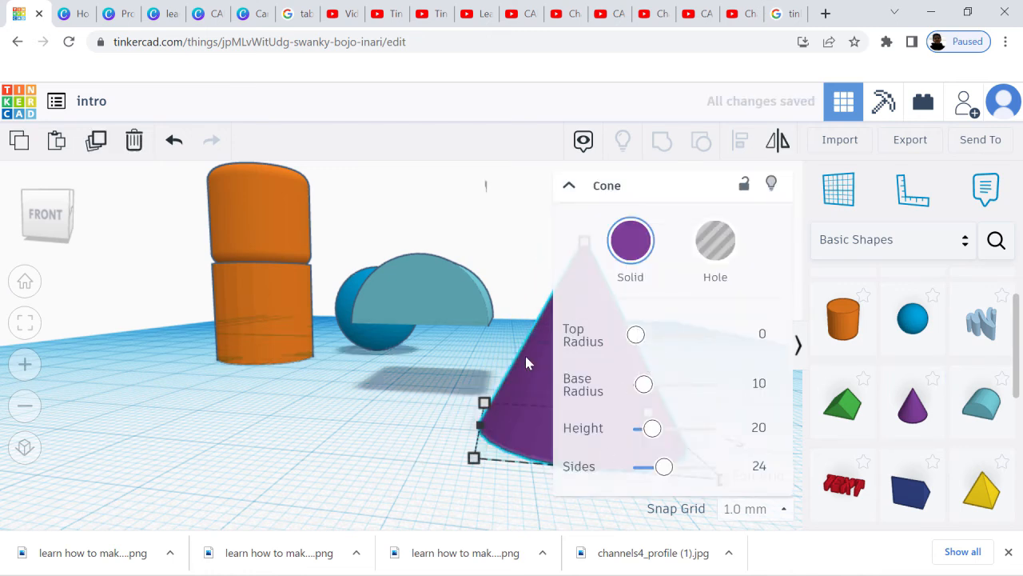
pyautogui.moveTo(410, 373); pyautogui.dragTo(364, 382, button='right')
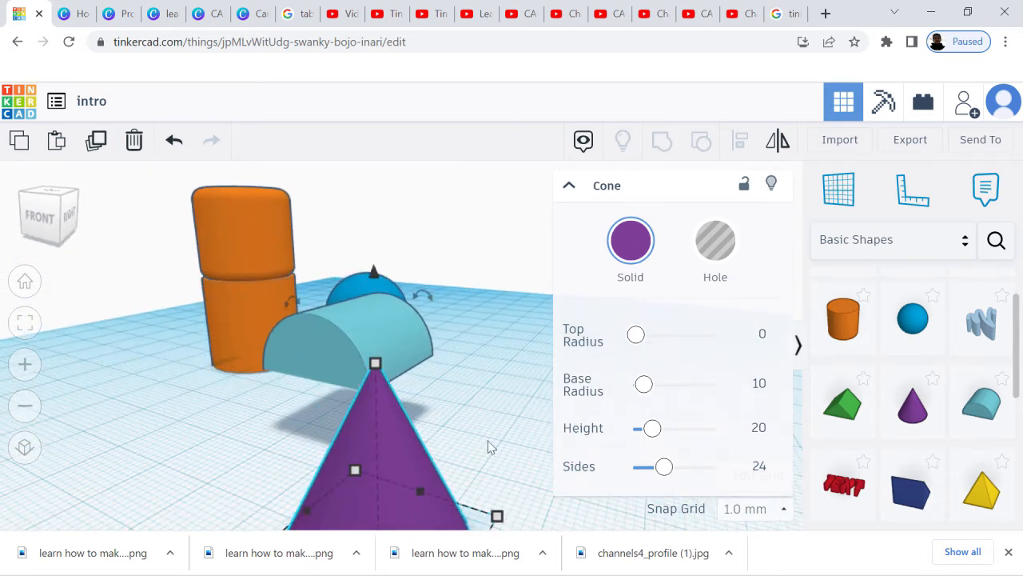
pyautogui.moveTo(648, 388)
pyautogui.mouseDown()
pyautogui.moveTo(629, 388)
pyautogui.moveTo(644, 386)
pyautogui.mouseUp()
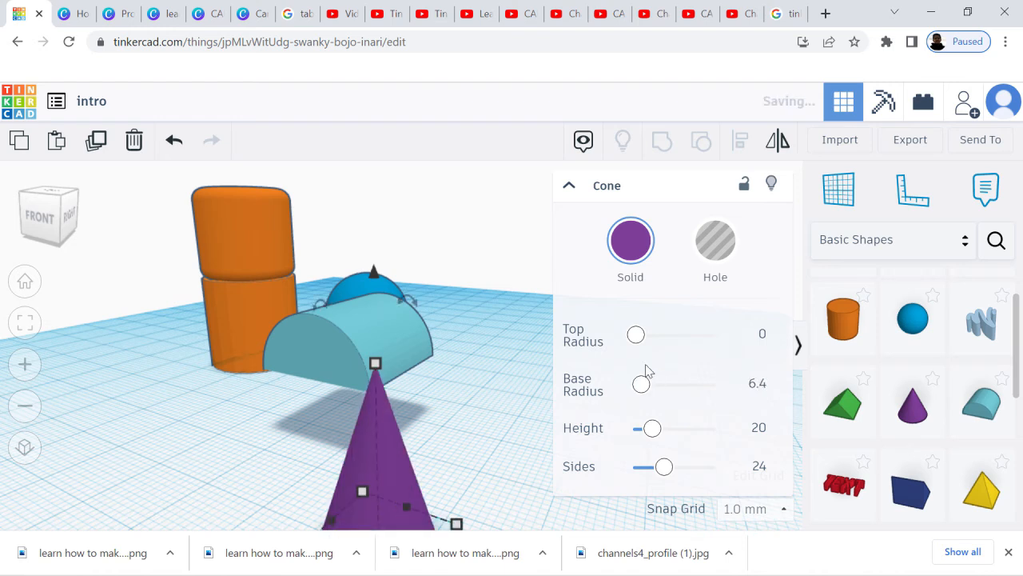
pyautogui.moveTo(644, 344)
pyautogui.mouseDown()
pyautogui.moveTo(669, 339)
pyautogui.moveTo(654, 339)
pyautogui.mouseUp()
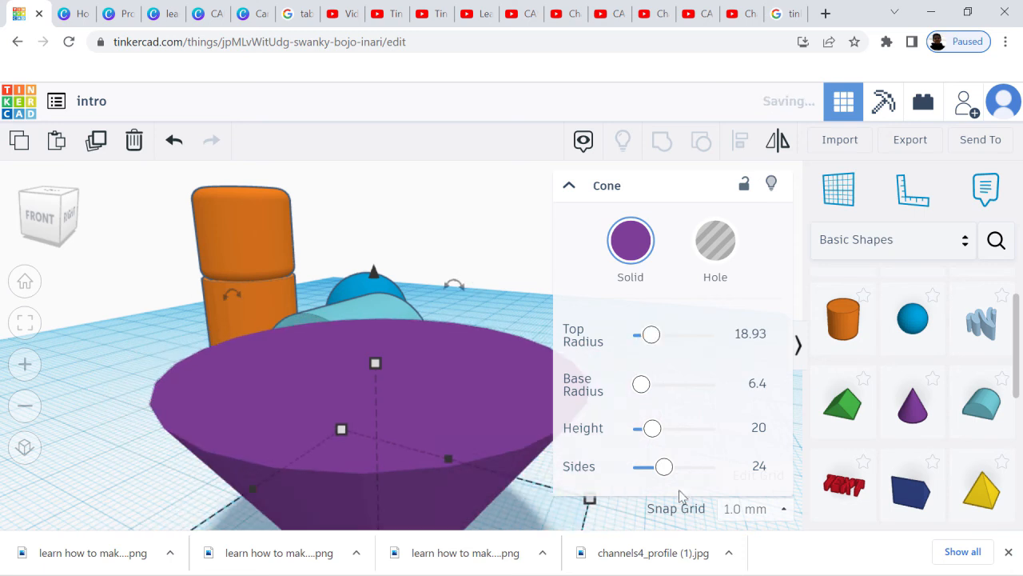
pyautogui.rightClick(569, 489)
pyautogui.moveTo(569, 489)
pyautogui.mouseDown(button='right')
pyautogui.moveTo(523, 487)
pyautogui.moveTo(487, 457)
pyautogui.moveTo(530, 490)
pyautogui.moveTo(556, 496)
pyautogui.mouseUp(button='right')
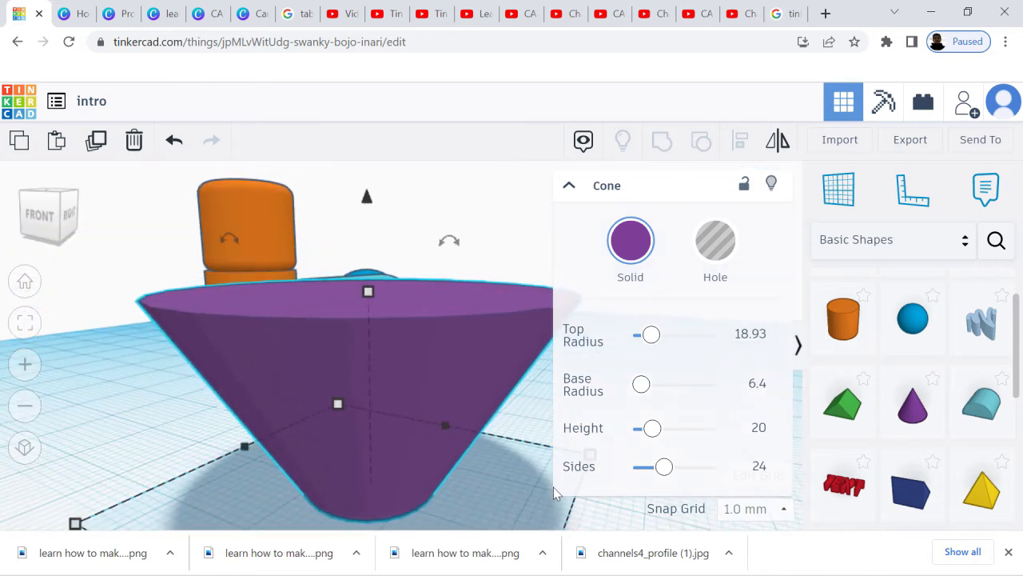
# - Set the purple cone's height to 20.95 and its number of sides to 3
pyautogui.moveTo(652, 429)
pyautogui.mouseDown()
pyautogui.moveTo(727, 435)
pyautogui.moveTo(653, 429)
pyautogui.mouseUp()
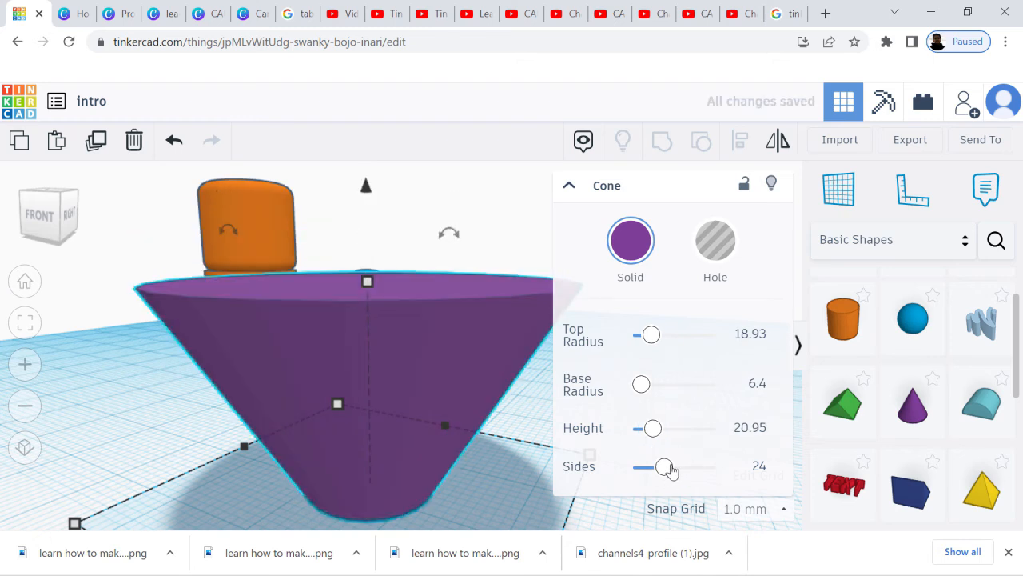
pyautogui.moveTo(670, 471); pyautogui.dragTo(616, 480)
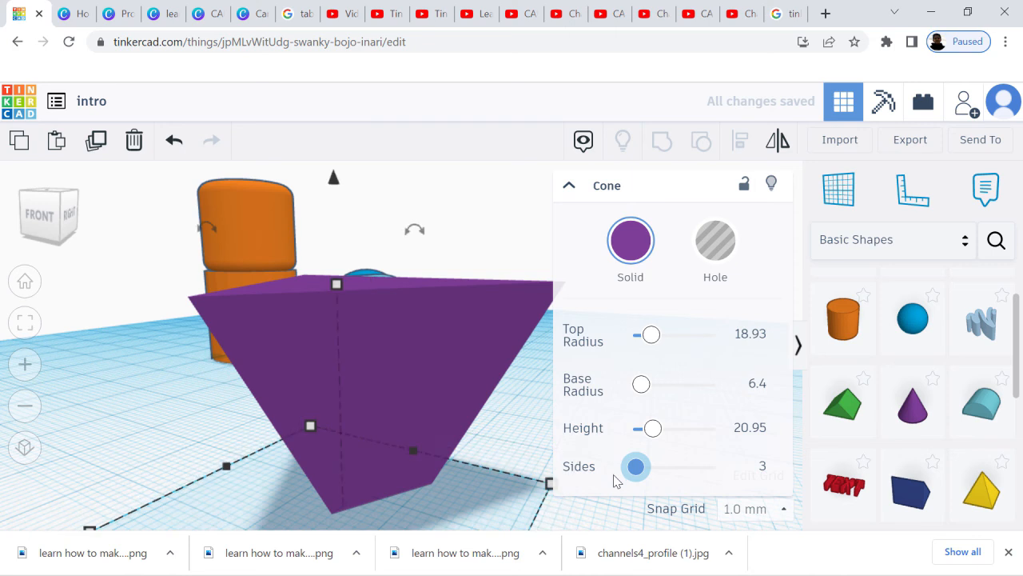
pyautogui.moveTo(500, 521)
pyautogui.mouseDown(button='right')
pyautogui.moveTo(487, 482)
pyautogui.moveTo(521, 525)
pyautogui.mouseUp(button='right')
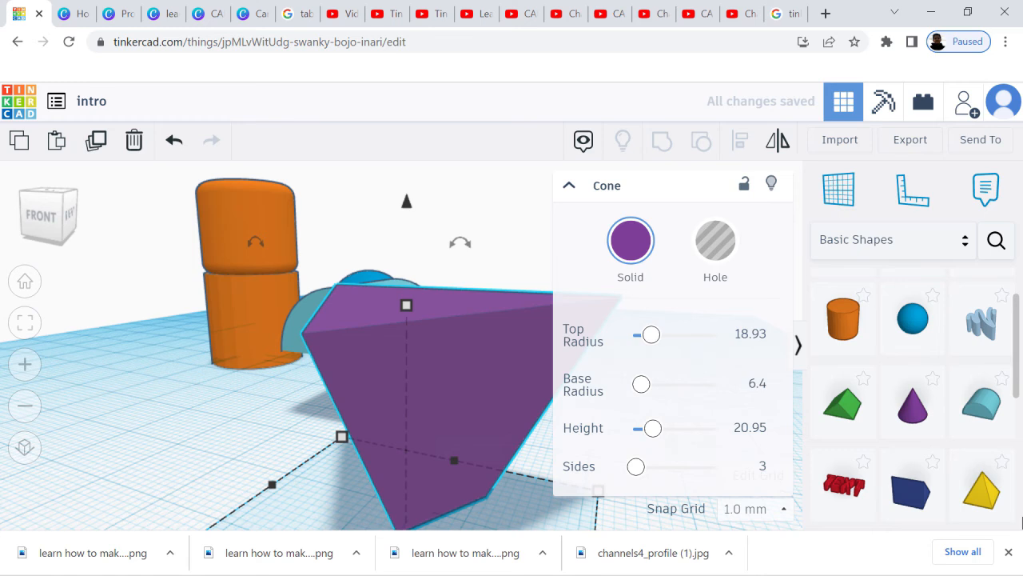
# - Increase the three-sided cone's height to 26.77 and shrink its base radius to 0.1
pyautogui.click(654, 429)
pyautogui.moveTo(664, 432); pyautogui.dragTo(636, 439)
pyautogui.moveTo(646, 439); pyautogui.dragTo(663, 440)
pyautogui.moveTo(642, 386)
pyautogui.mouseDown()
pyautogui.moveTo(682, 384)
pyautogui.moveTo(624, 392)
pyautogui.mouseUp()
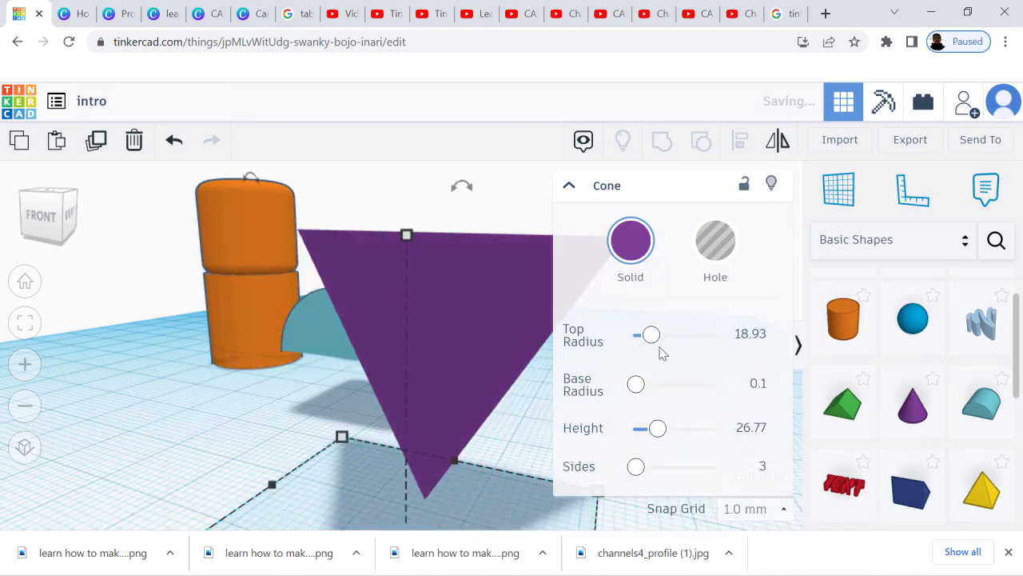
# - Set the cone's top radius to 0, its base radius to 18.04 and its number of sides to 64
pyautogui.moveTo(650, 334)
pyautogui.mouseDown()
pyautogui.moveTo(635, 333)
pyautogui.moveTo(642, 359)
pyautogui.moveTo(638, 347)
pyautogui.mouseUp()
pyautogui.moveTo(644, 386); pyautogui.dragTo(652, 385)
pyautogui.moveTo(513, 338)
pyautogui.mouseDown(button='right')
pyautogui.moveTo(459, 339)
pyautogui.moveTo(508, 300)
pyautogui.moveTo(530, 336)
pyautogui.mouseUp(button='right')
pyautogui.moveTo(638, 467); pyautogui.dragTo(768, 472)
pyautogui.moveTo(399, 373); pyautogui.dragTo(268, 357, button='right')
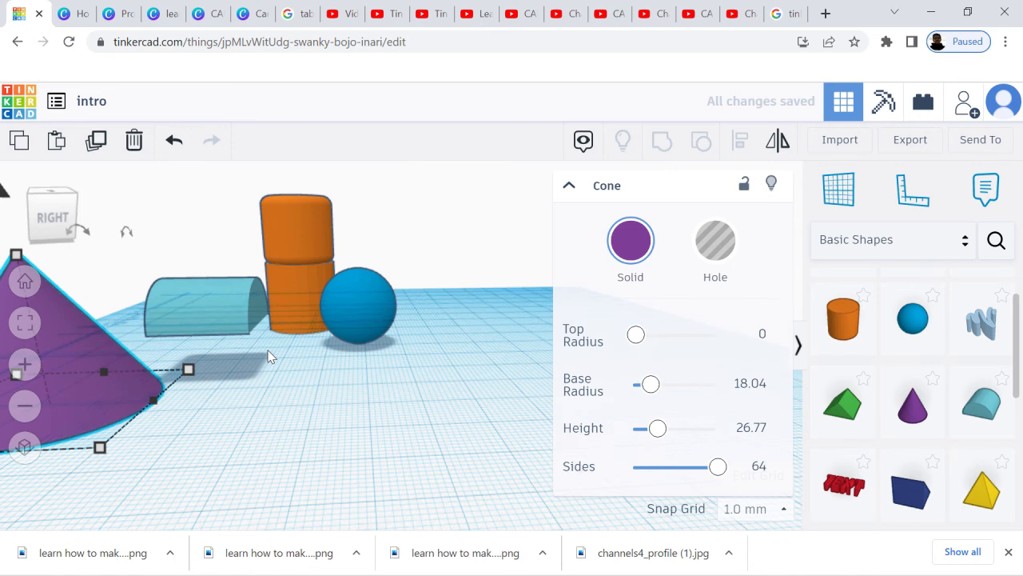
# - Delete the purple cone, the round roof and the blue sphere, leaving only the stacked orange cylinders
pyautogui.press('Delete')
pyautogui.moveTo(297, 374); pyautogui.dragTo(194, 336, button='right')
pyautogui.click(194, 336)
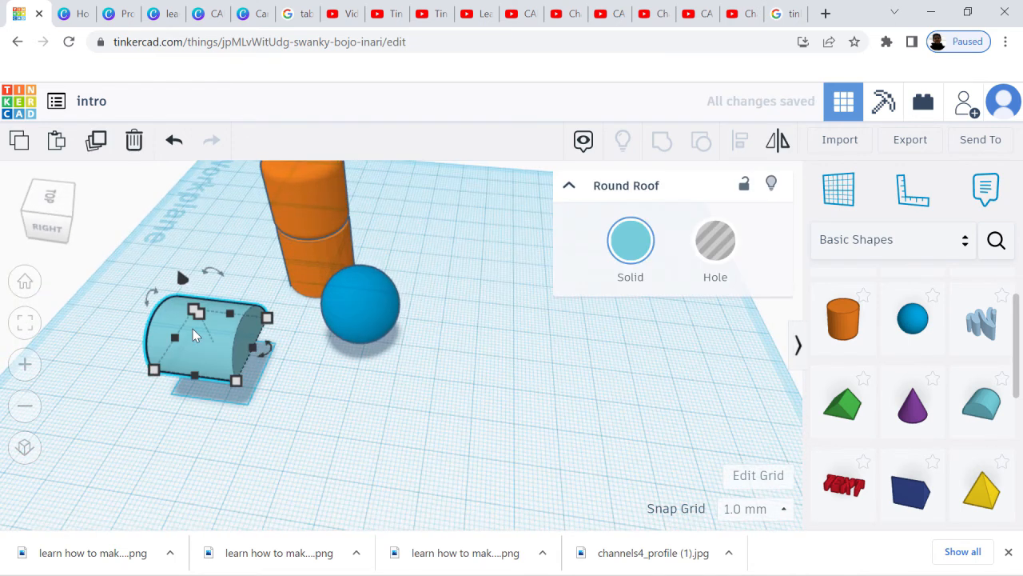
pyautogui.press('Delete')
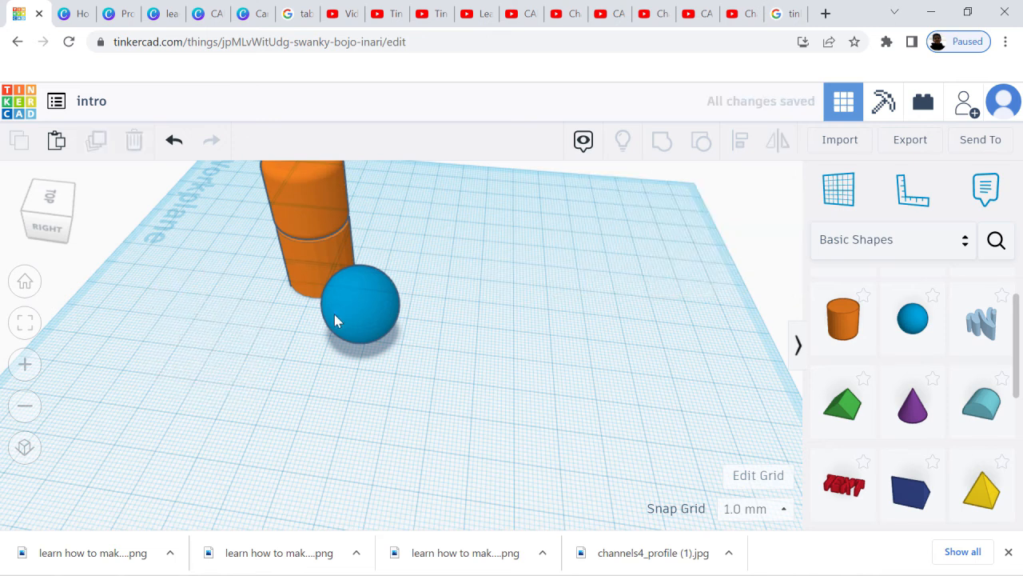
pyautogui.click(342, 316)
pyautogui.press('Delete')
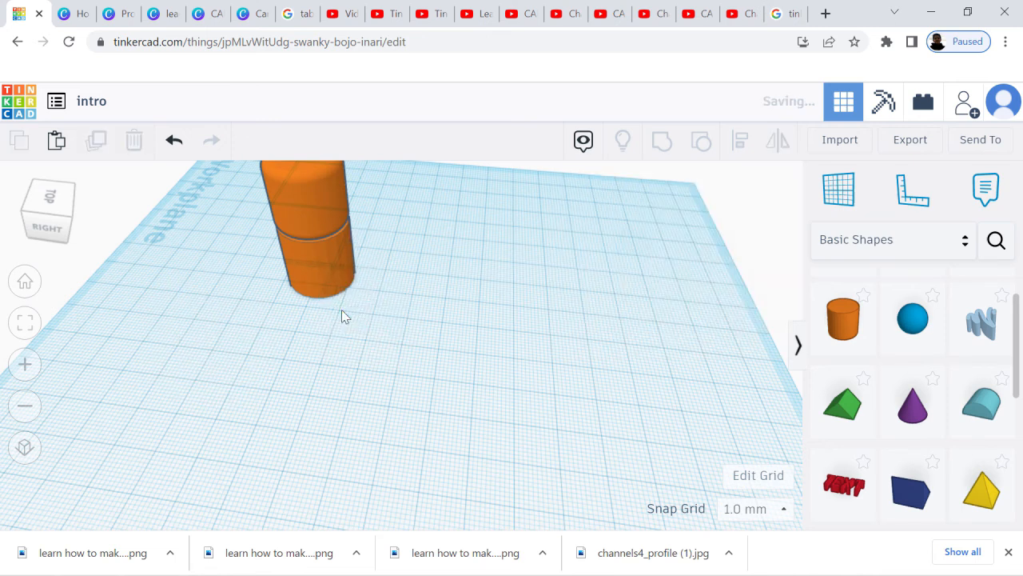
# - Select both stacked orange cylinders and examine the mirror directions available for them
pyautogui.moveTo(376, 325); pyautogui.dragTo(130, 229, button='right')
pyautogui.moveTo(126, 225); pyautogui.dragTo(351, 478)
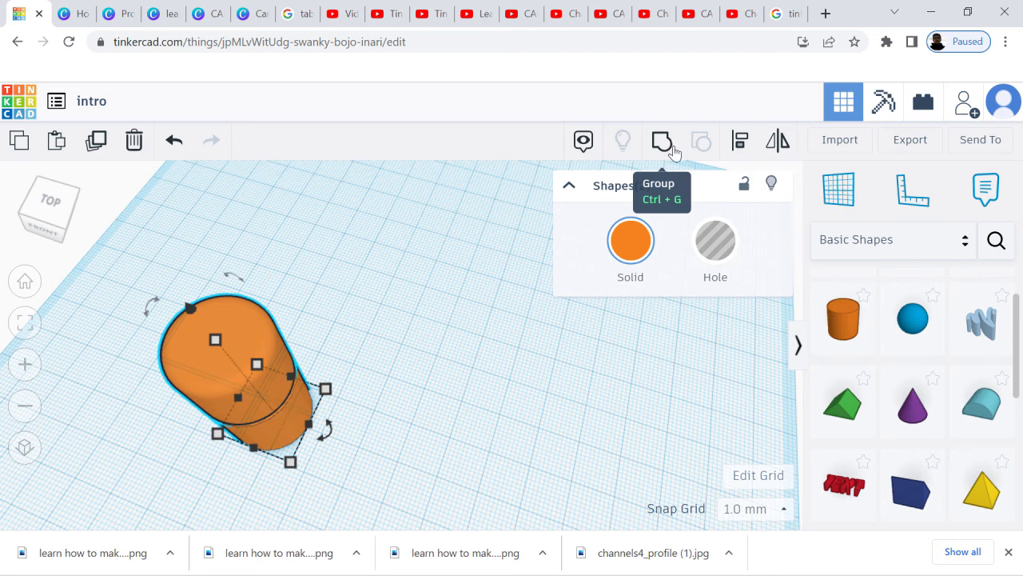
pyautogui.click(778, 142)
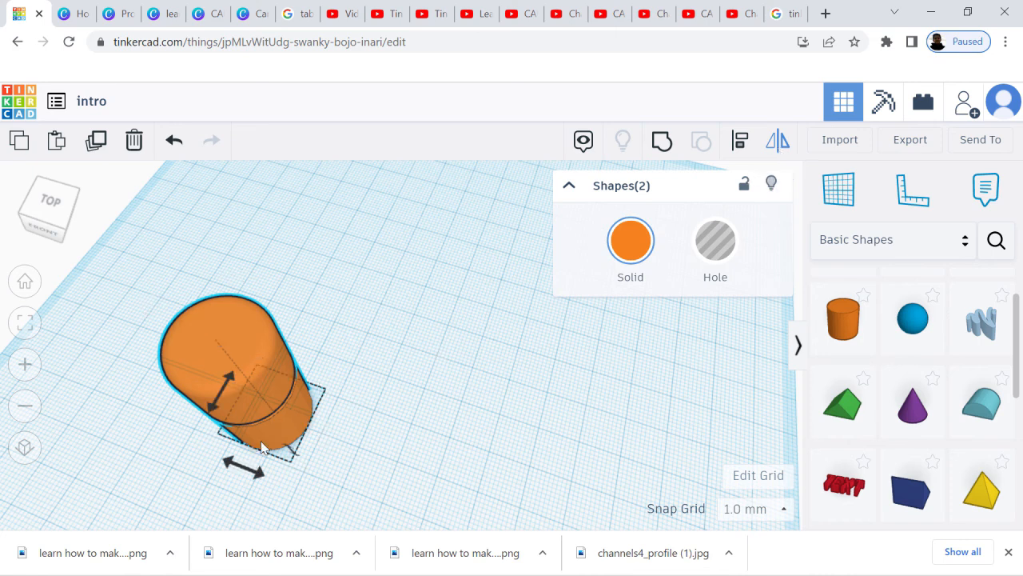
pyautogui.click(429, 382)
pyautogui.moveTo(479, 374); pyautogui.dragTo(448, 367, button='right')
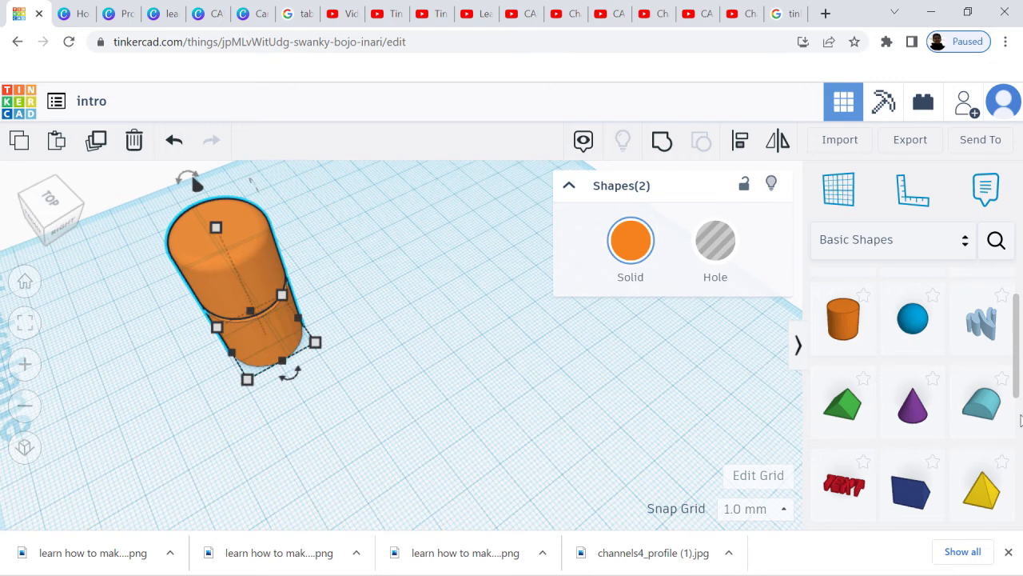
# - Add a round roof beside the stacked cylinders and mirror it vertically several times, ending upright
pyautogui.moveTo(995, 416); pyautogui.dragTo(584, 373)
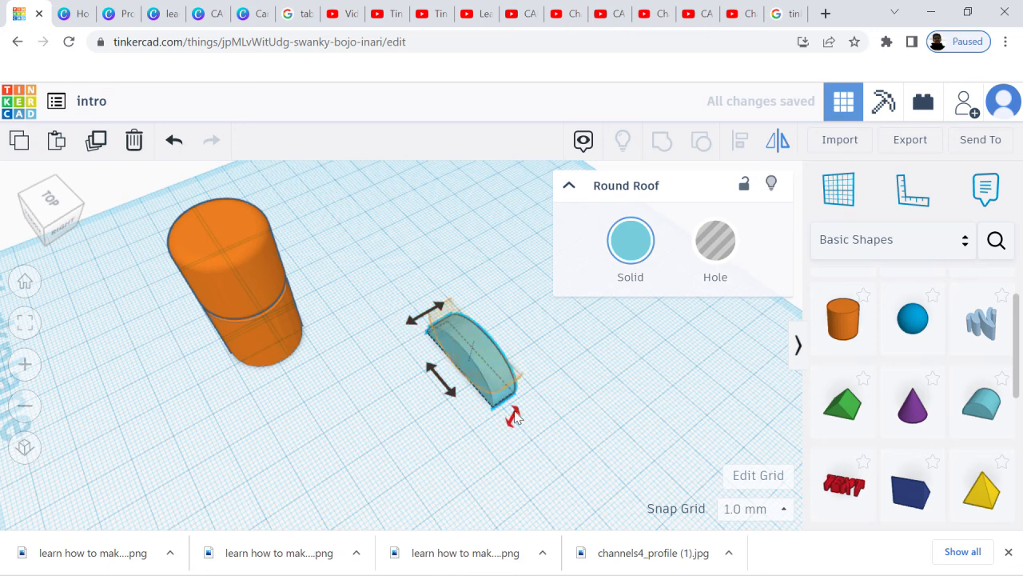
pyautogui.moveTo(514, 417); pyautogui.dragTo(571, 423)
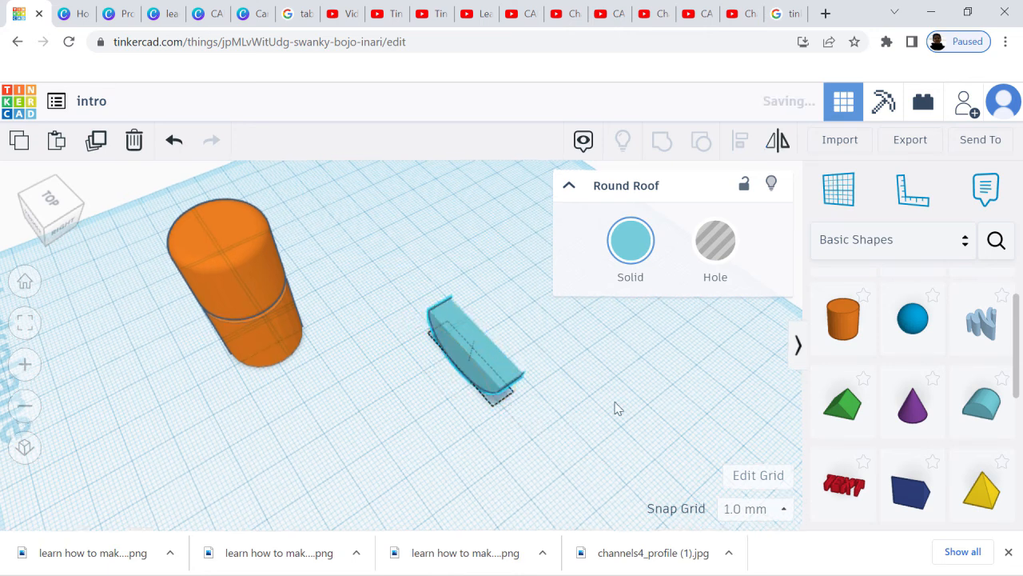
pyautogui.moveTo(612, 408); pyautogui.dragTo(647, 401, button='right')
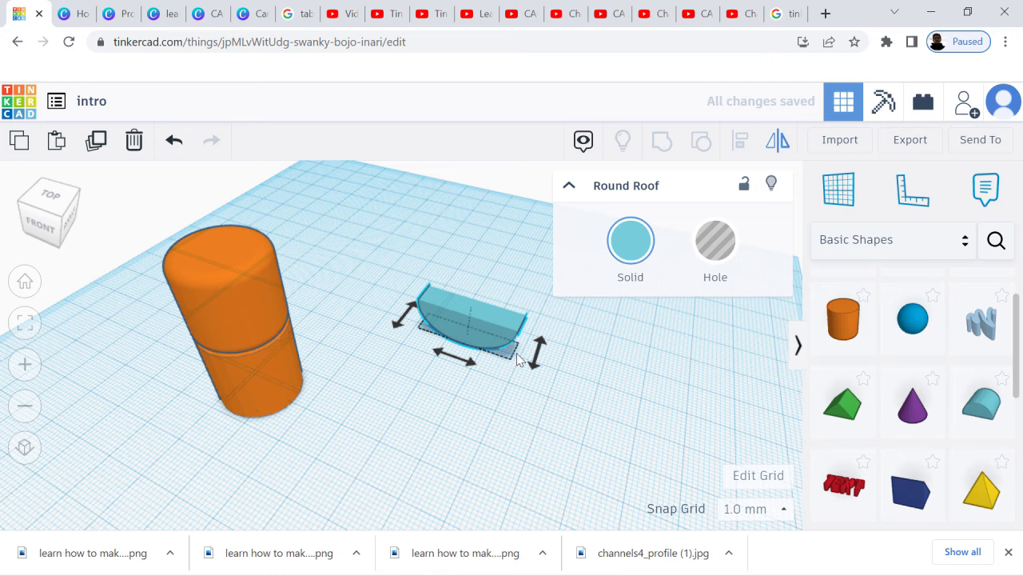
pyautogui.click(543, 340)
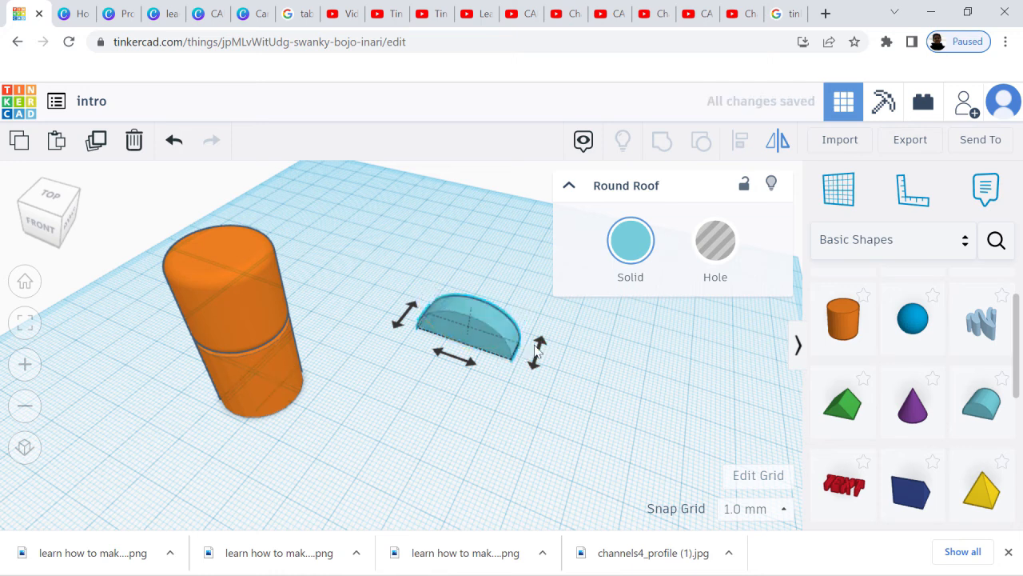
pyautogui.click(541, 342)
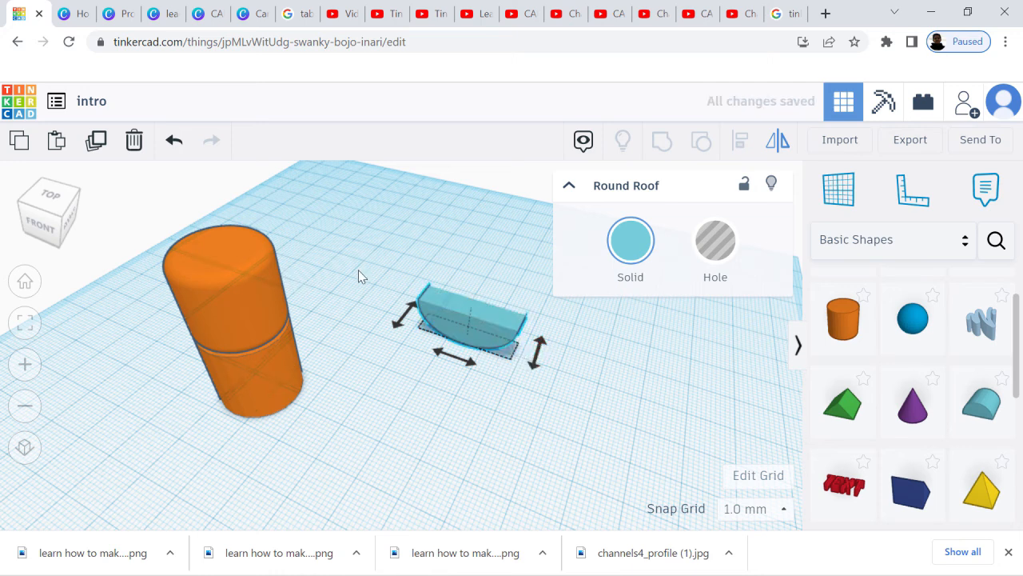
pyautogui.click(537, 350)
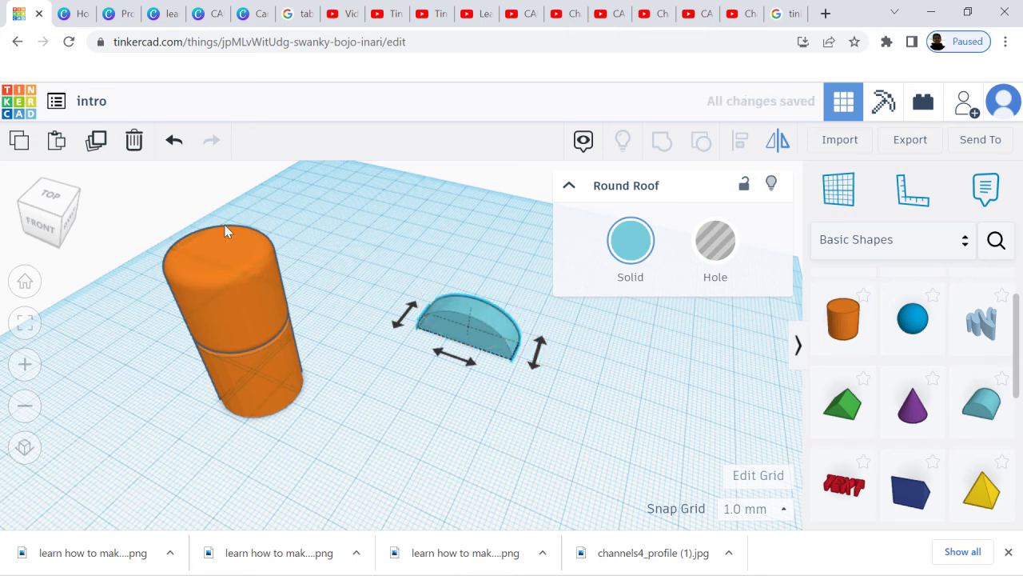
pyautogui.click(98, 174)
# - Duplicate the round roof in place and mirror one of the two vertically
pyautogui.click(472, 335)
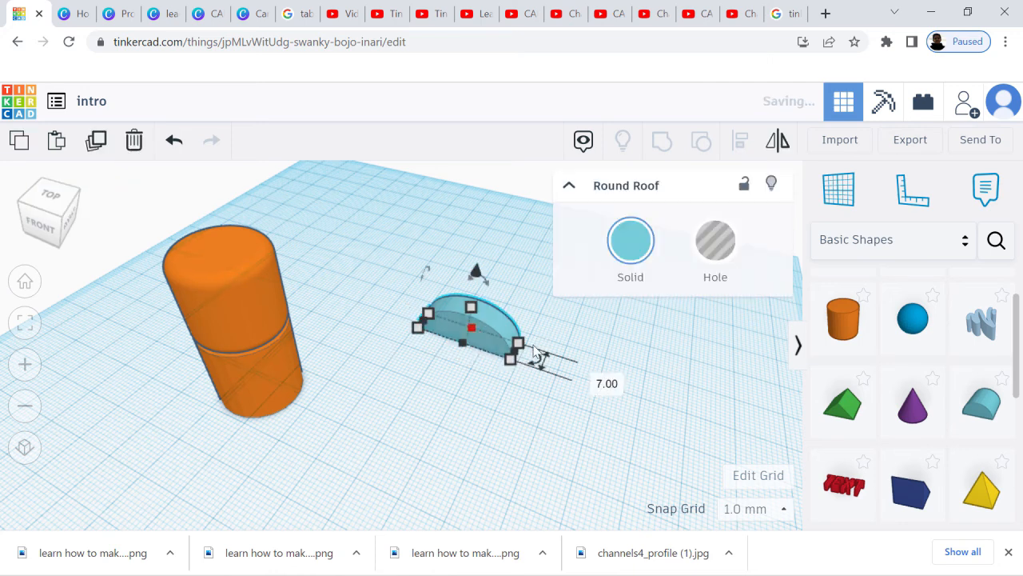
pyautogui.click(778, 142)
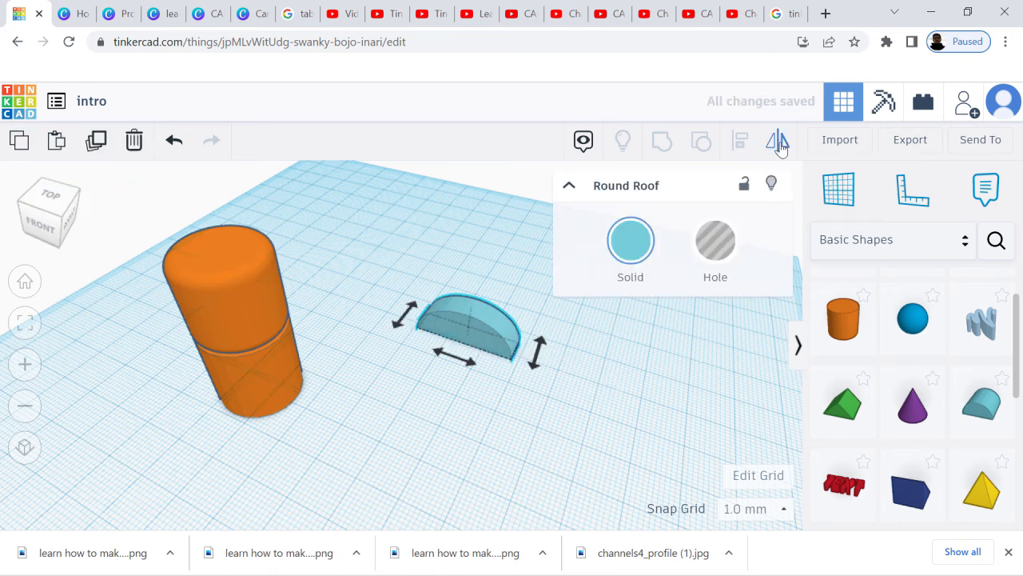
pyautogui.click(538, 350)
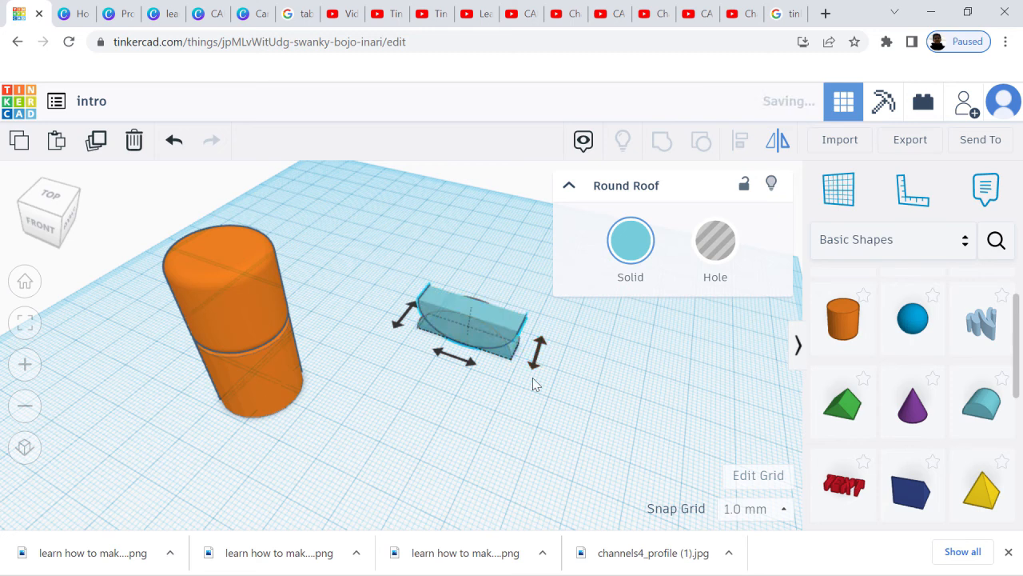
pyautogui.click(506, 357)
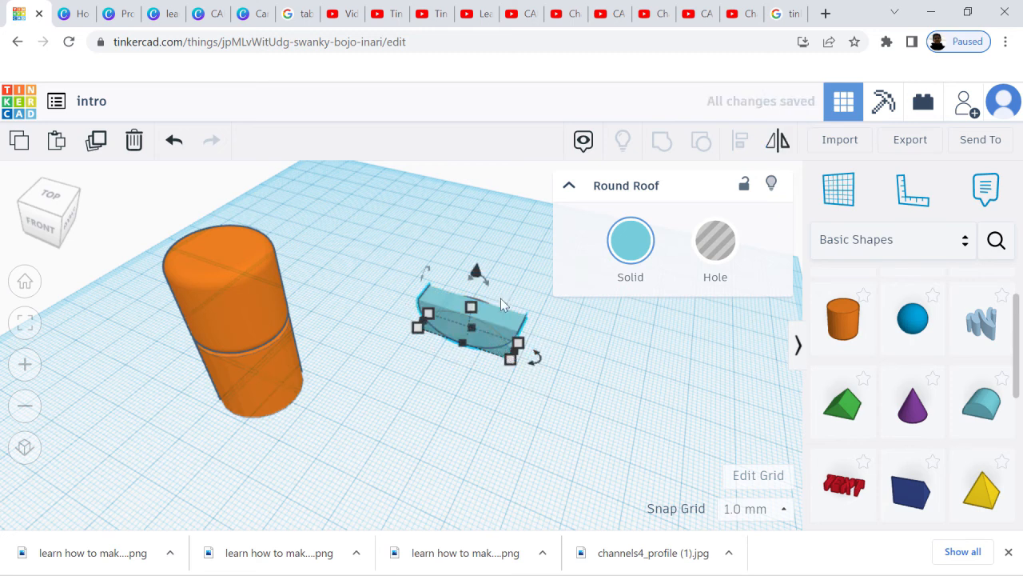
# - Raise the upright round roof until its flat face meets that of the flipped one, forming an oval disc
pyautogui.moveTo(478, 271); pyautogui.dragTo(480, 237)
pyautogui.moveTo(642, 395); pyautogui.dragTo(251, 371, button='right')
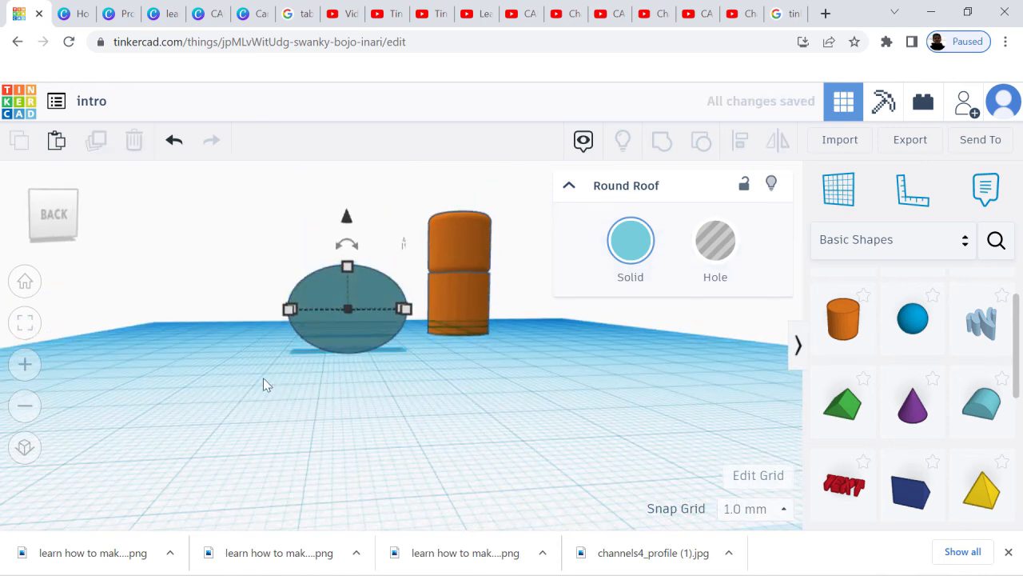
pyautogui.click(284, 404)
pyautogui.moveTo(290, 409); pyautogui.dragTo(344, 357, button='right')
pyautogui.moveTo(407, 405); pyautogui.dragTo(354, 337, button='right')
# - Group the two round roof halves and move the resulting disc by 6 and -13 mm on the workplane
pyautogui.moveTo(350, 331)
pyautogui.mouseDown()
pyautogui.moveTo(426, 324)
pyautogui.moveTo(376, 349)
pyautogui.moveTo(352, 336)
pyautogui.mouseUp()
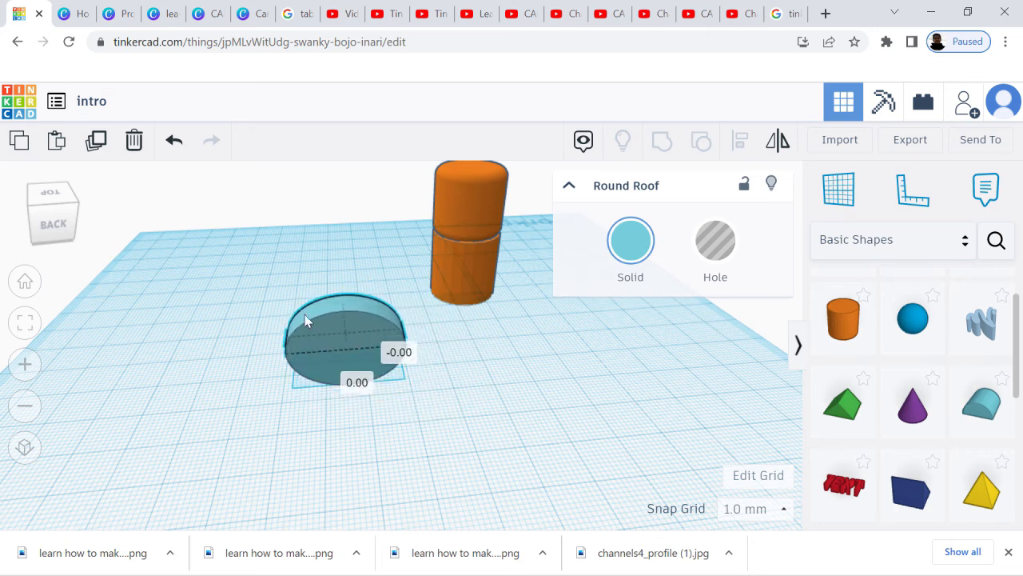
pyautogui.moveTo(239, 291); pyautogui.dragTo(424, 377)
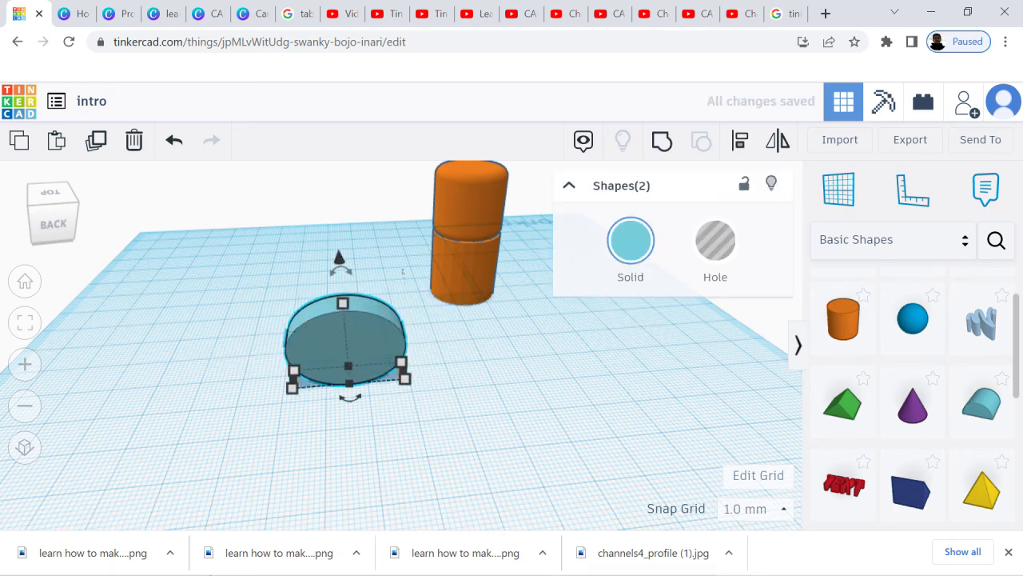
pyautogui.click(663, 142)
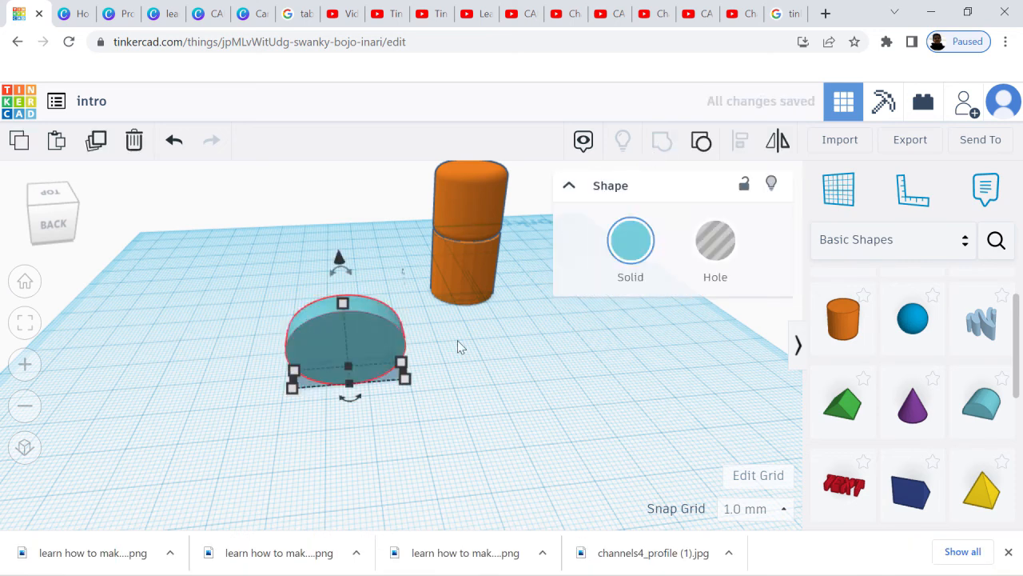
pyautogui.moveTo(347, 332); pyautogui.dragTo(353, 360)
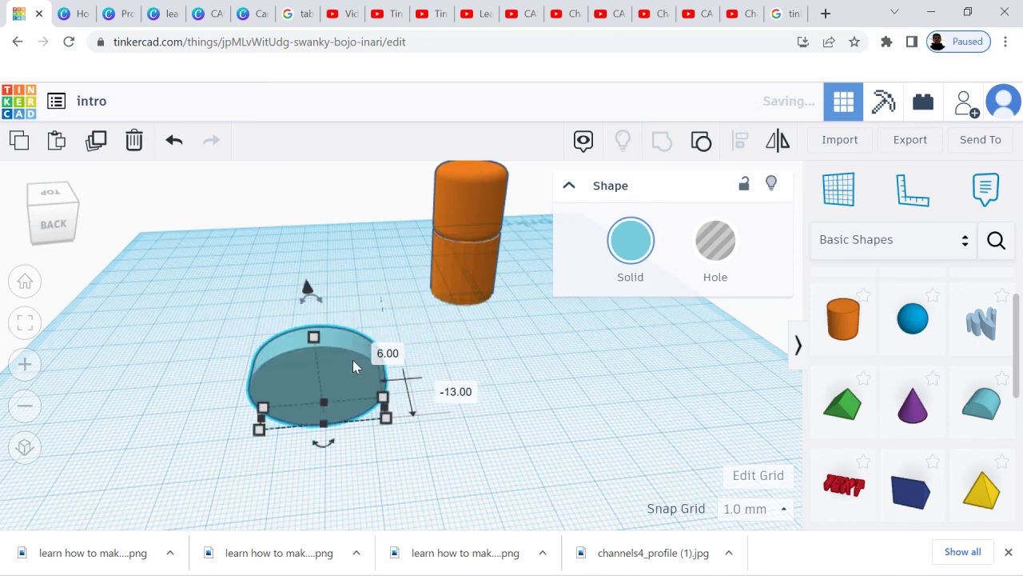
# - Ungroup the disc and move both halves together by -28 mm, closer to the cylinders
pyautogui.click(701, 141)
pyautogui.moveTo(359, 354); pyautogui.dragTo(493, 345)
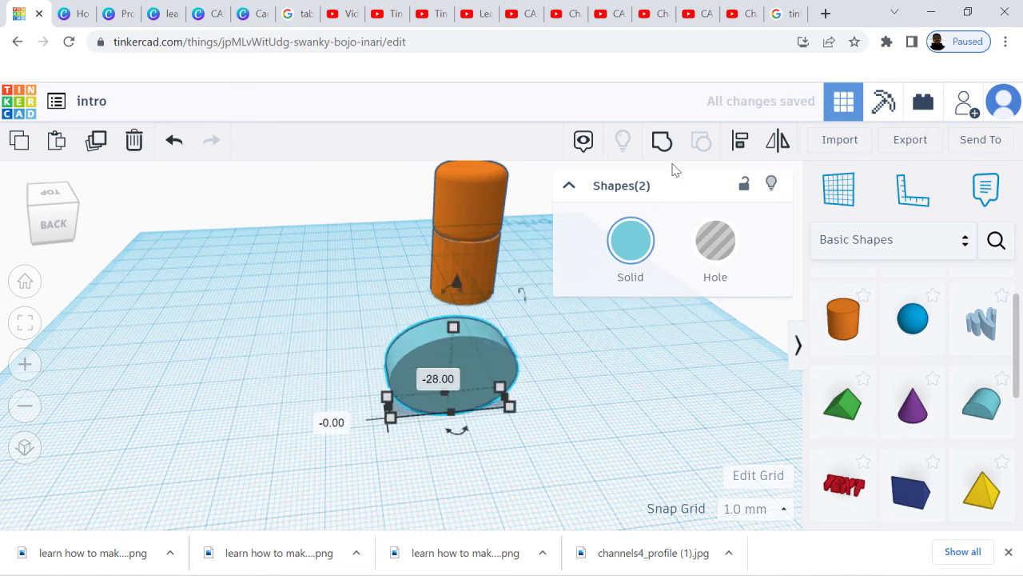
pyautogui.click(585, 391)
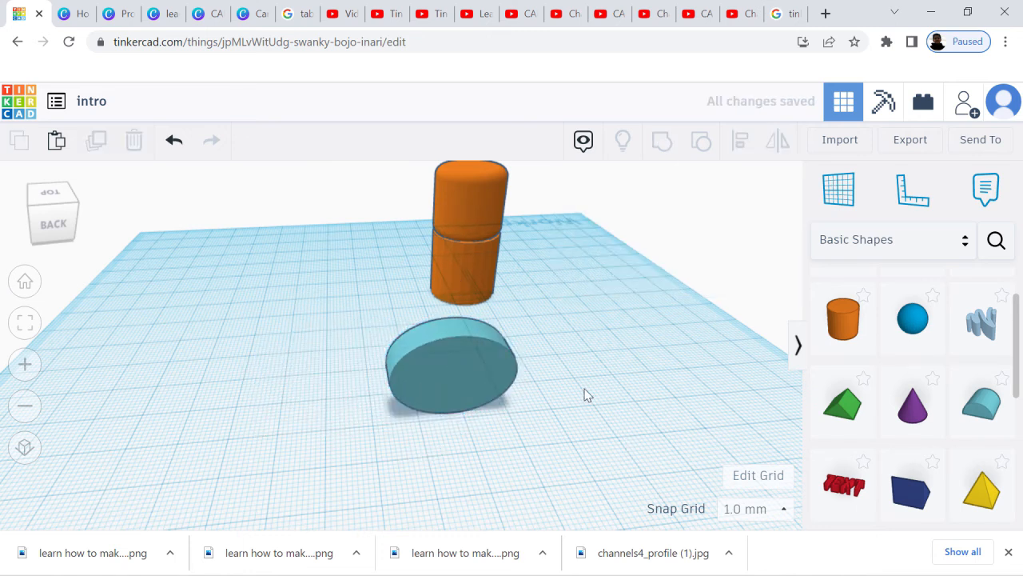
# - Move the disc's upper half alone by 4 and -2 mm, and undo that move
pyautogui.click(460, 356)
pyautogui.moveTo(499, 348)
pyautogui.mouseDown()
pyautogui.moveTo(596, 347)
pyautogui.moveTo(392, 347)
pyautogui.moveTo(505, 342)
pyautogui.mouseUp()
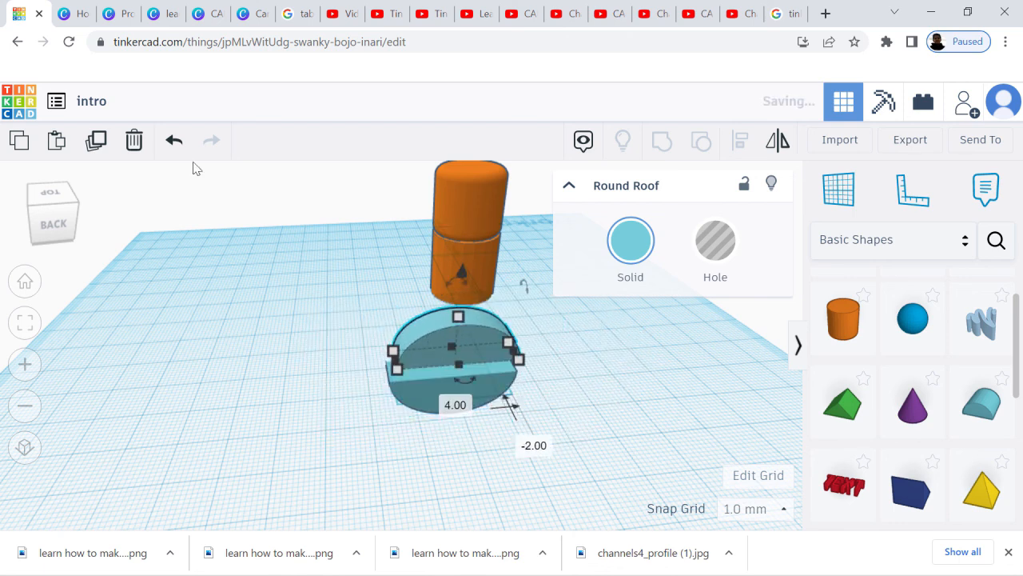
pyautogui.click(176, 142)
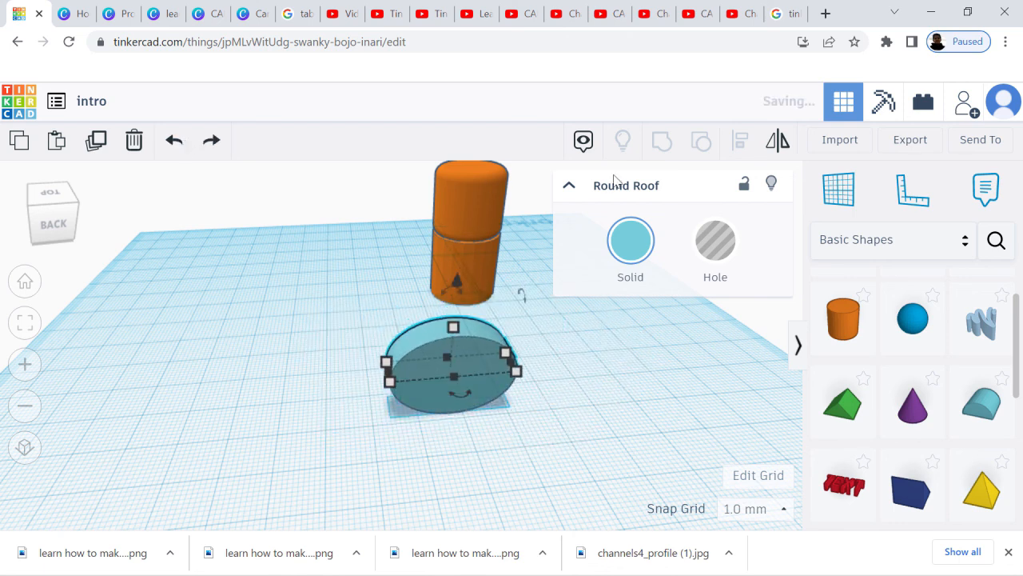
# - Group the two round roof halves again and reposition the joined disc away from the cylinders
pyautogui.moveTo(358, 331); pyautogui.dragTo(488, 396)
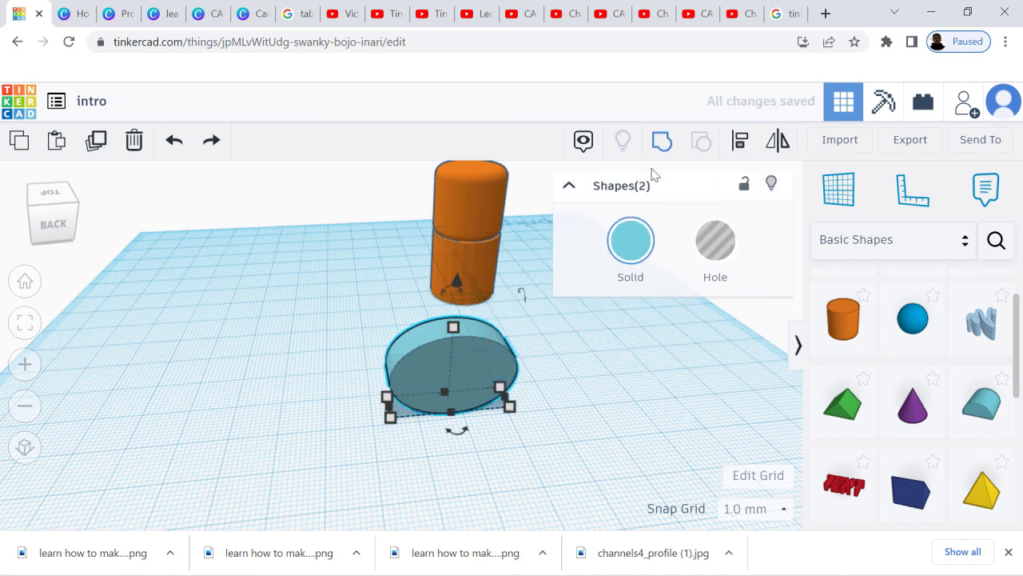
pyautogui.click(661, 142)
pyautogui.moveTo(485, 335); pyautogui.dragTo(335, 370)
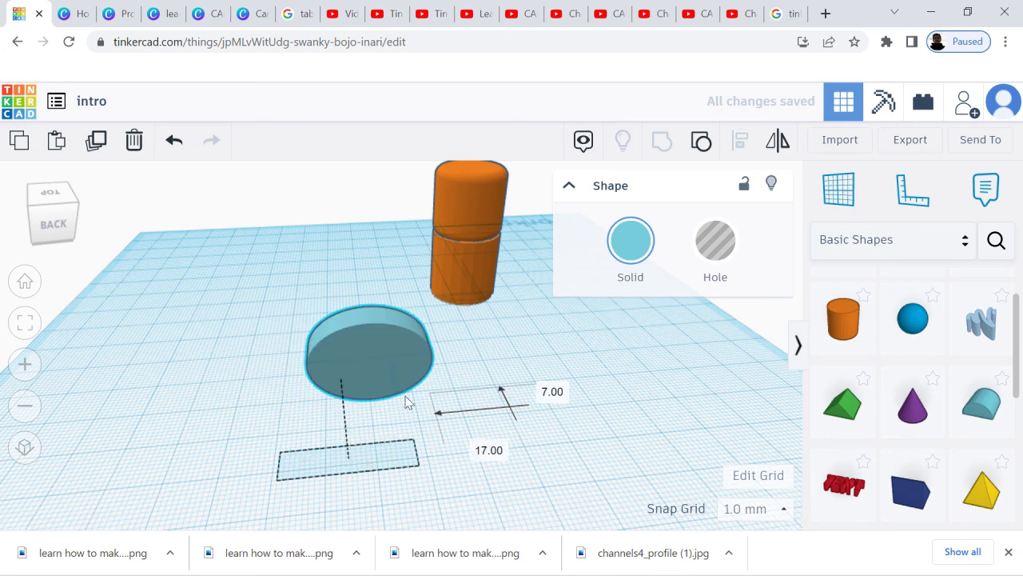
pyautogui.click(494, 388)
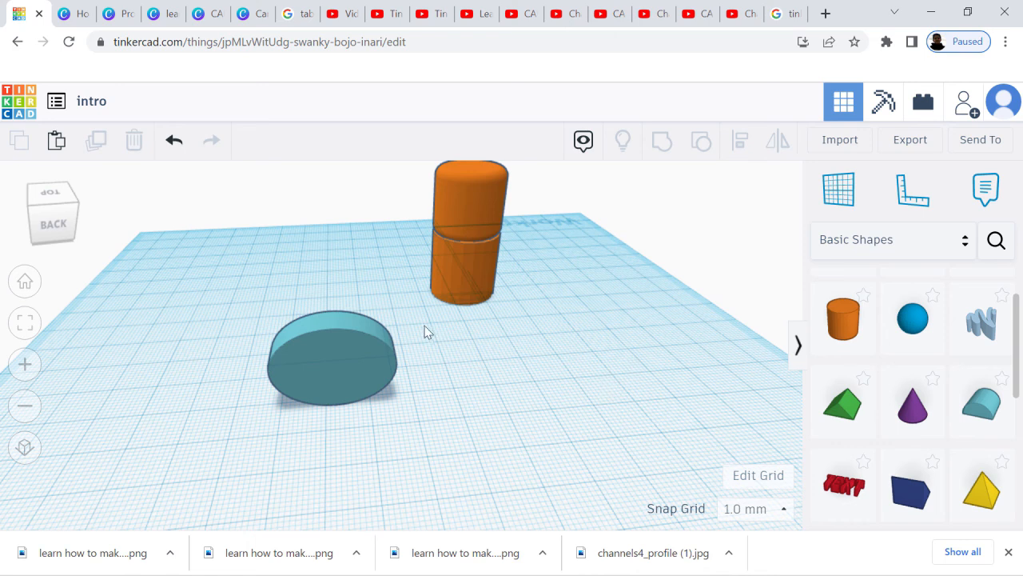
pyautogui.moveTo(330, 308)
pyautogui.mouseDown()
pyautogui.moveTo(312, 314)
pyautogui.moveTo(340, 317)
pyautogui.mouseUp()
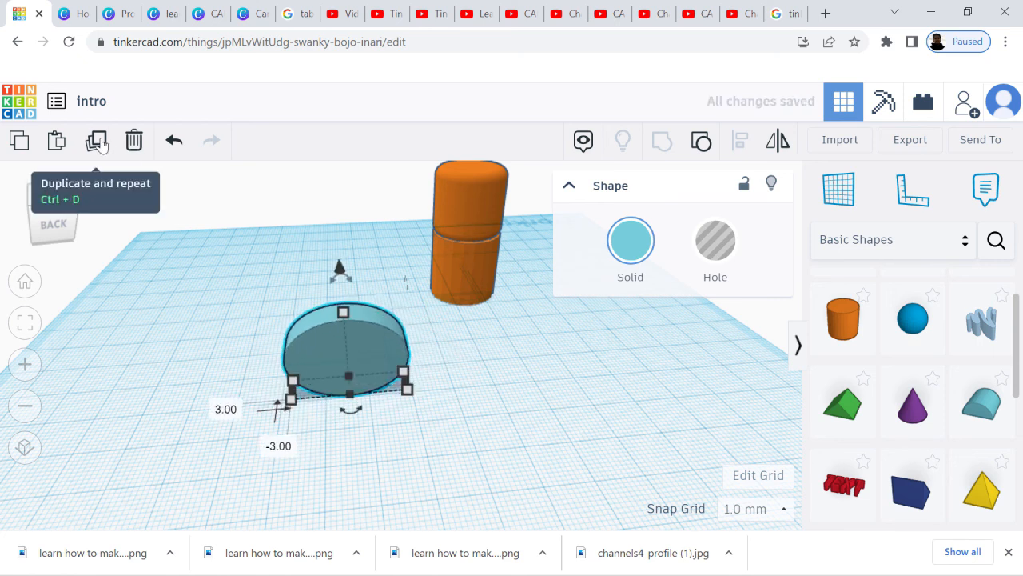
# - Duplicate the grouped disc and shift the copy sideways until it sits edge to edge with the original
pyautogui.click(97, 142)
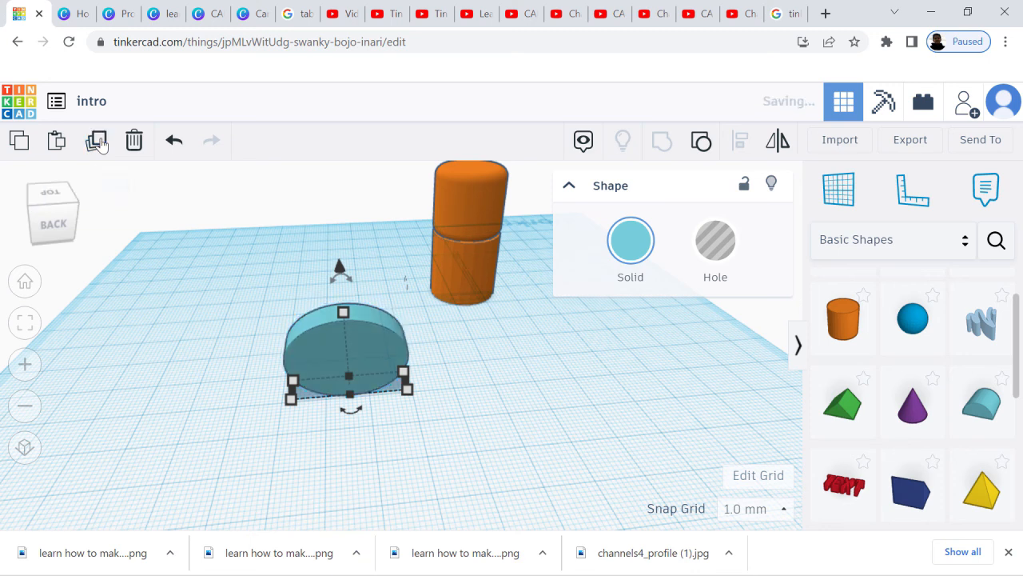
pyautogui.press('Left')
pyautogui.press('Left')
pyautogui.press('Left')
pyautogui.press('Left')
pyautogui.press('Left')
pyautogui.press('Left')
pyautogui.press('Left')
pyautogui.press('Left')
pyautogui.press('Left')
pyautogui.press('Left')
pyautogui.press('Left')
pyautogui.press('Left')
pyautogui.press('Left')
pyautogui.press('Left')
pyautogui.press('Left')
pyautogui.press('Left')
pyautogui.press('Left')
pyautogui.press('Left')
pyautogui.press('Left')
pyautogui.press('Left')
pyautogui.press('Right')
pyautogui.press('Right')
pyautogui.press('Right')
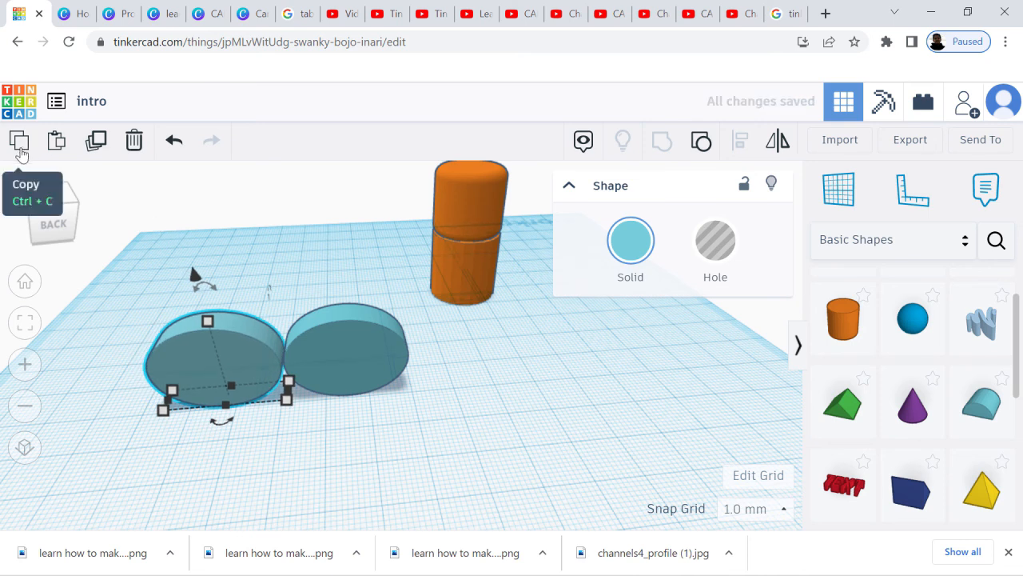
# - Copy the duplicated disc, and delete both discs from the workplane
pyautogui.click(19, 147)
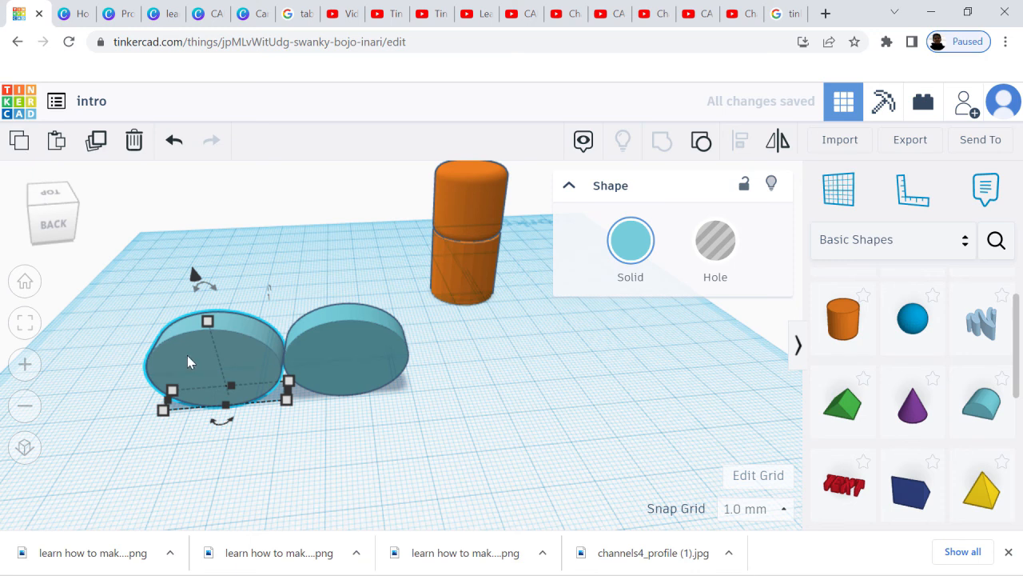
pyautogui.press('Delete')
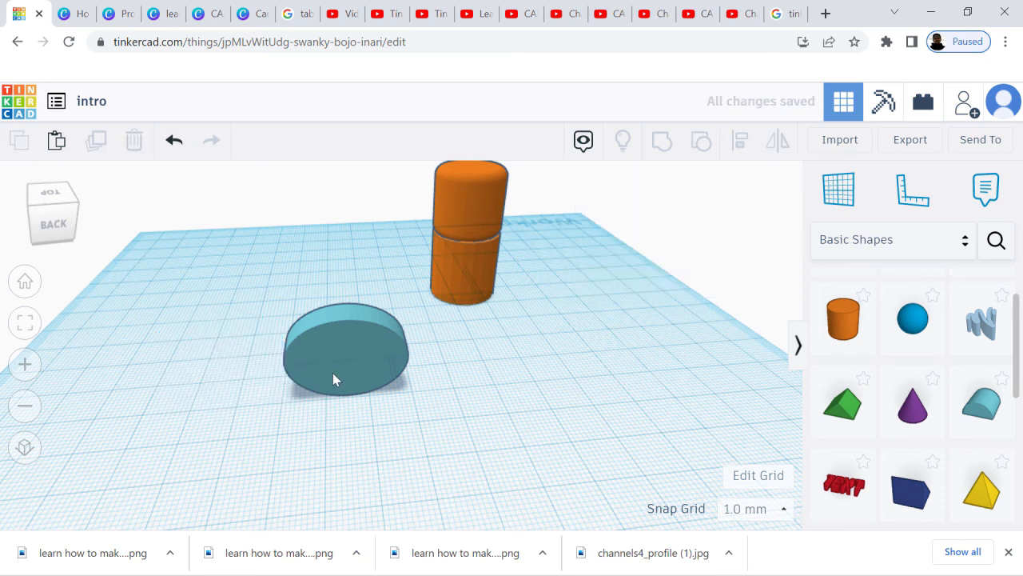
pyautogui.click(333, 373)
pyautogui.press('Delete')
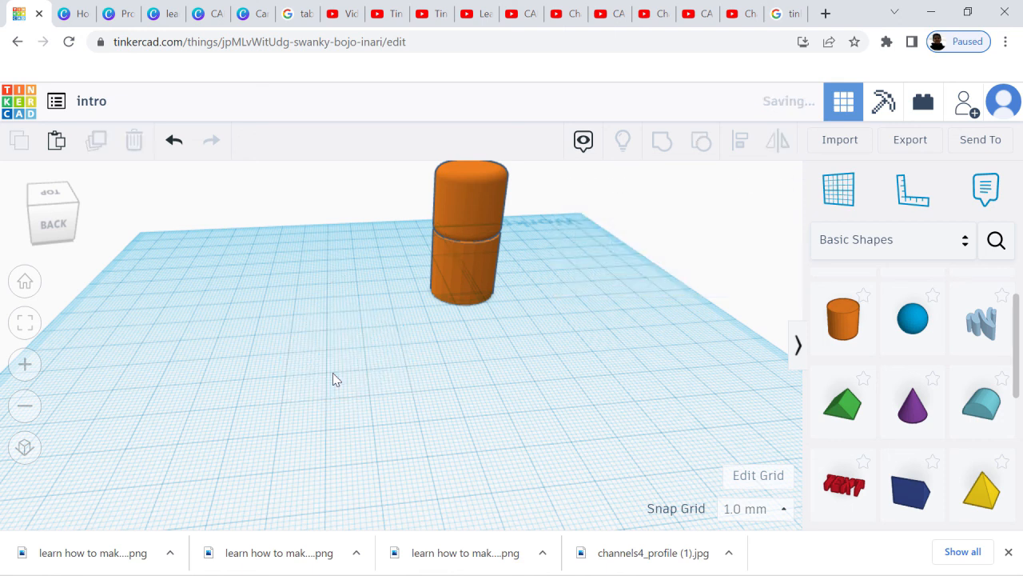
# - Paste the copied disc onto the workplane and place a duplicate beside it so that the two partly overlap
pyautogui.click(58, 144)
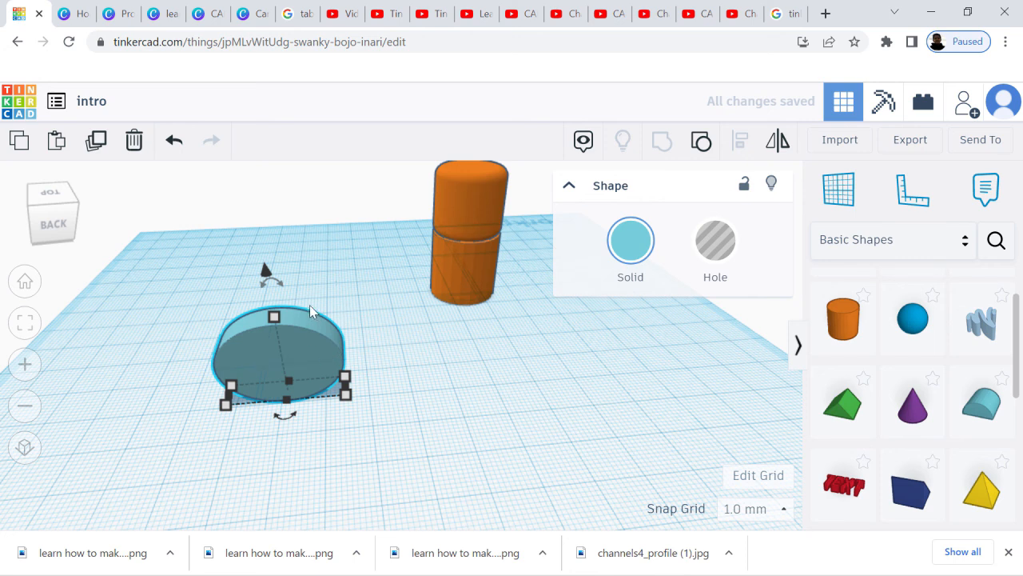
pyautogui.click(95, 142)
pyautogui.moveTo(306, 310); pyautogui.dragTo(262, 307)
pyautogui.hotkey('shift', 'Left')
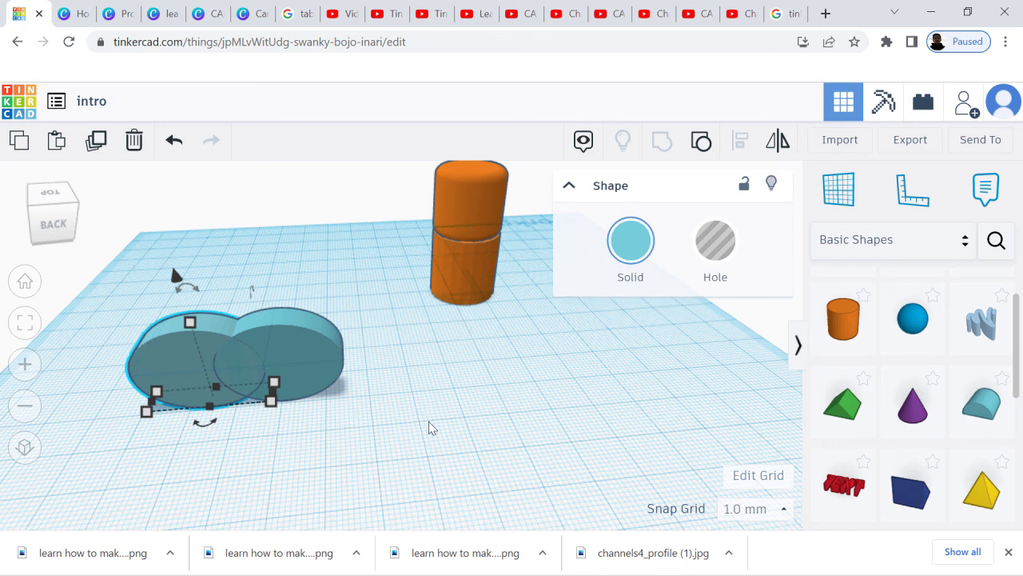
pyautogui.click(312, 334)
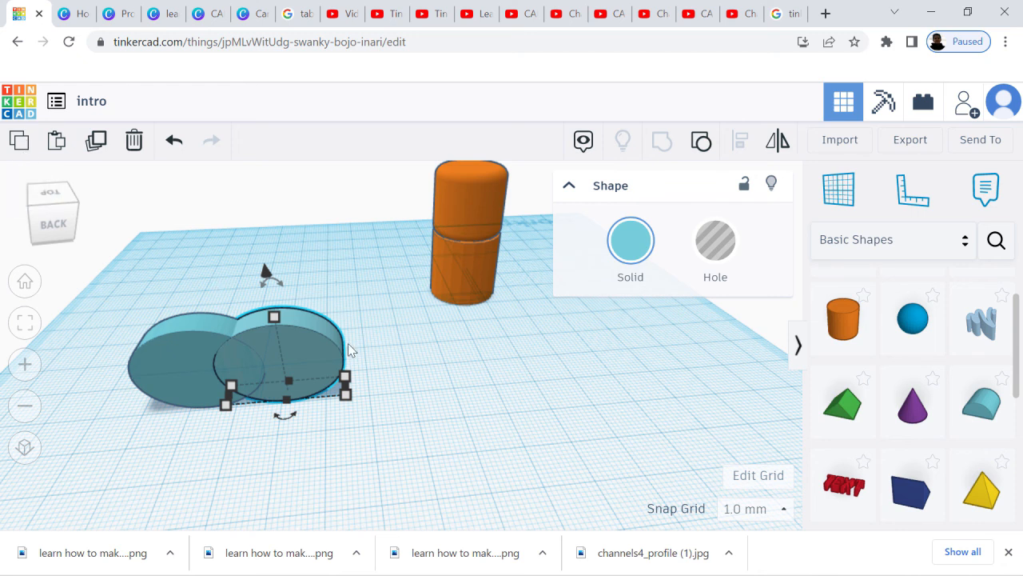
pyautogui.moveTo(442, 365); pyautogui.dragTo(393, 340, button='right')
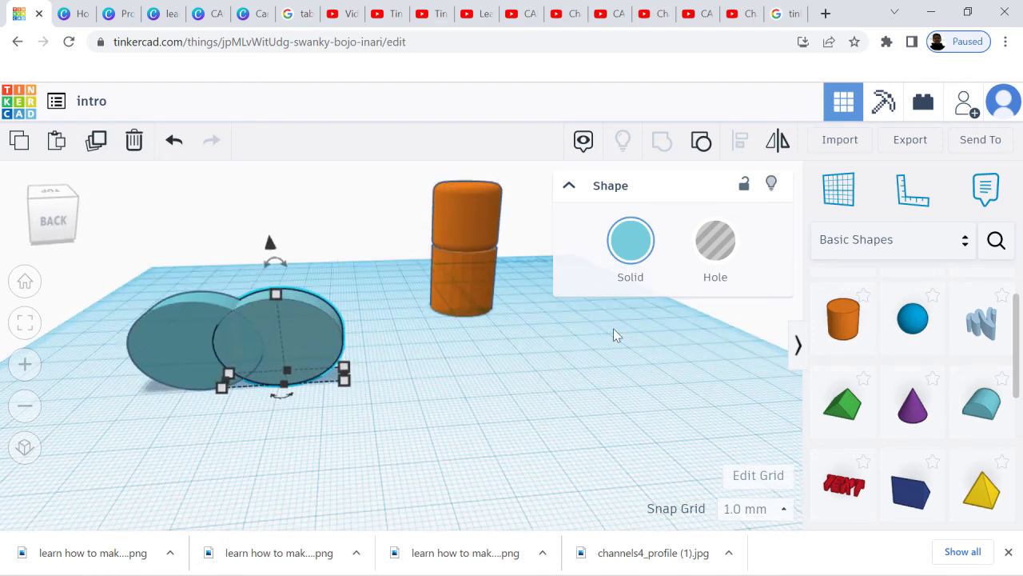
pyautogui.moveTo(621, 341); pyautogui.dragTo(615, 383, button='right')
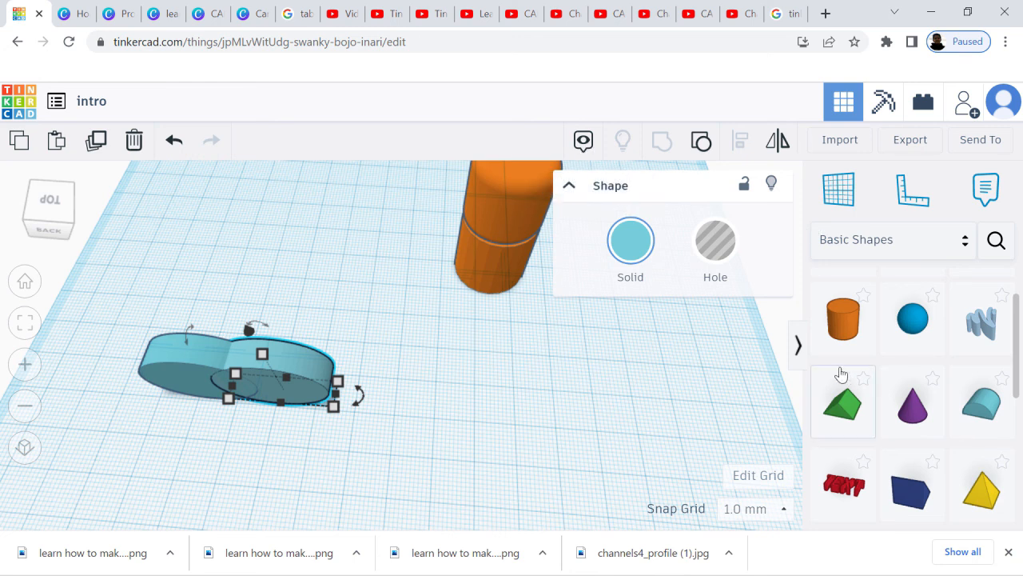
# - Browse the Creatures & Characters shape collection, including its Bodies and Faces categories, and return to Basic Shapes
pyautogui.click(964, 244)
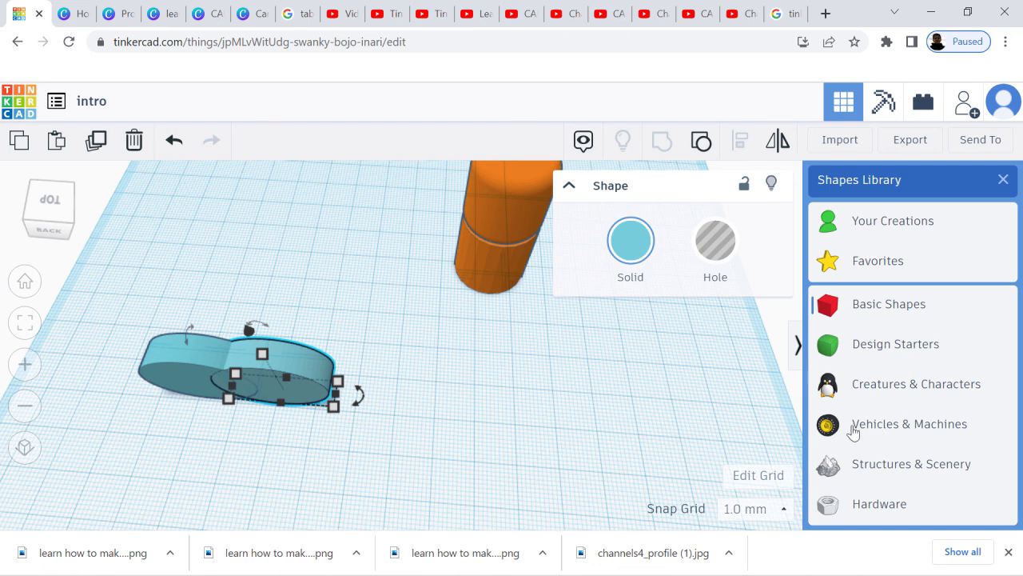
pyautogui.click(876, 387)
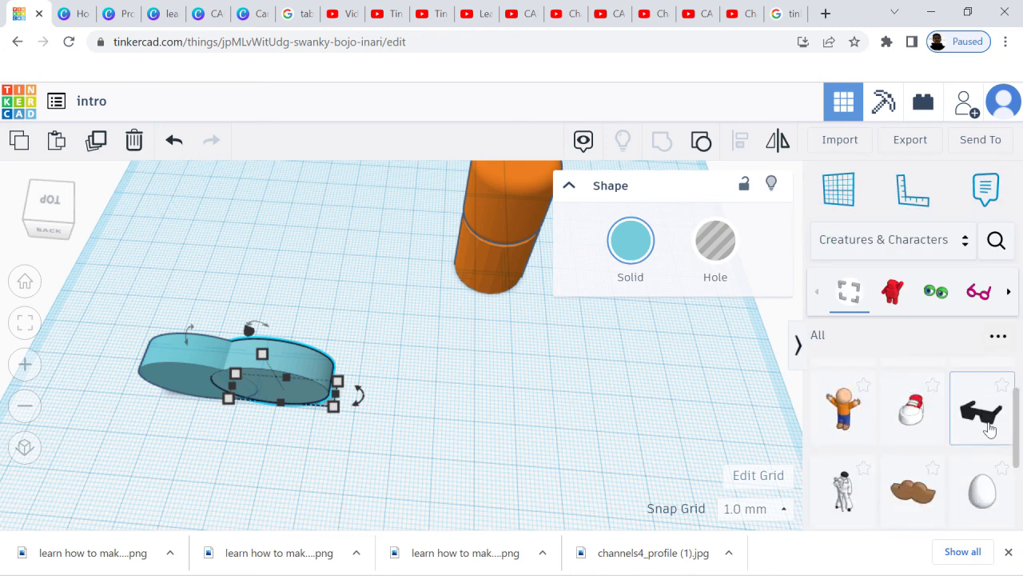
pyautogui.moveTo(1018, 420); pyautogui.dragTo(1019, 466)
pyautogui.scroll(1, 1018, 455)
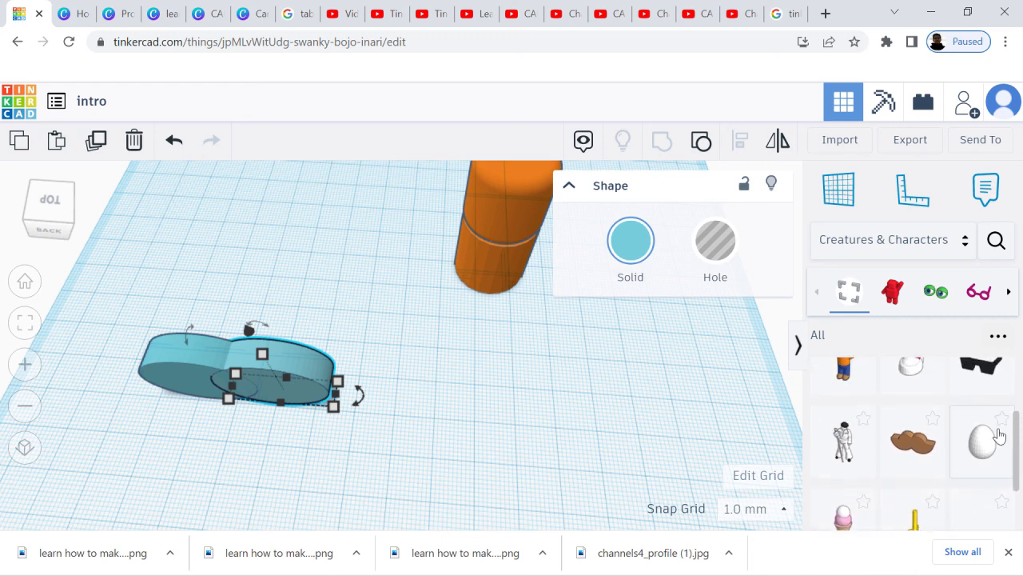
pyautogui.scroll(2, 1019, 416)
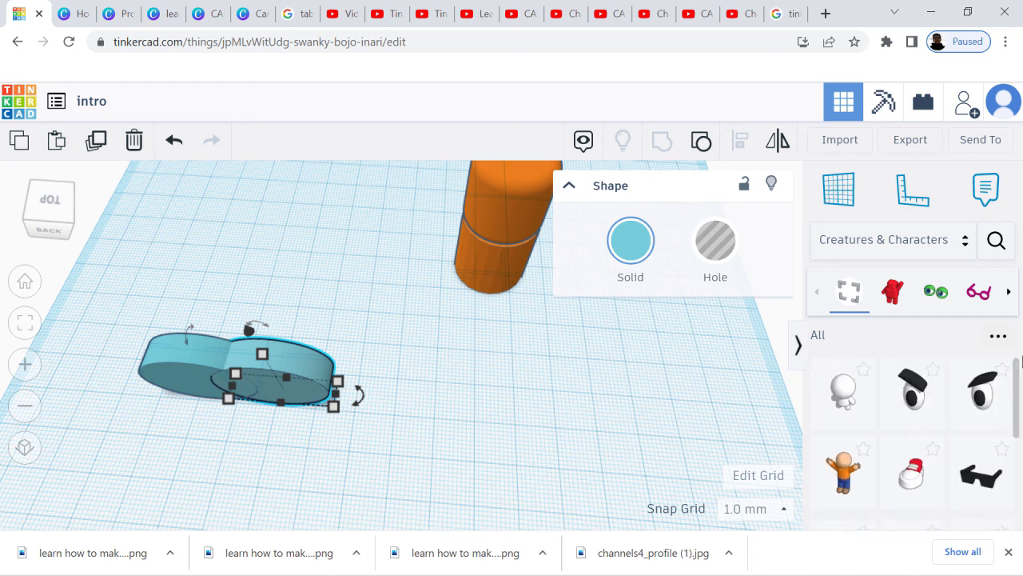
pyautogui.click(895, 297)
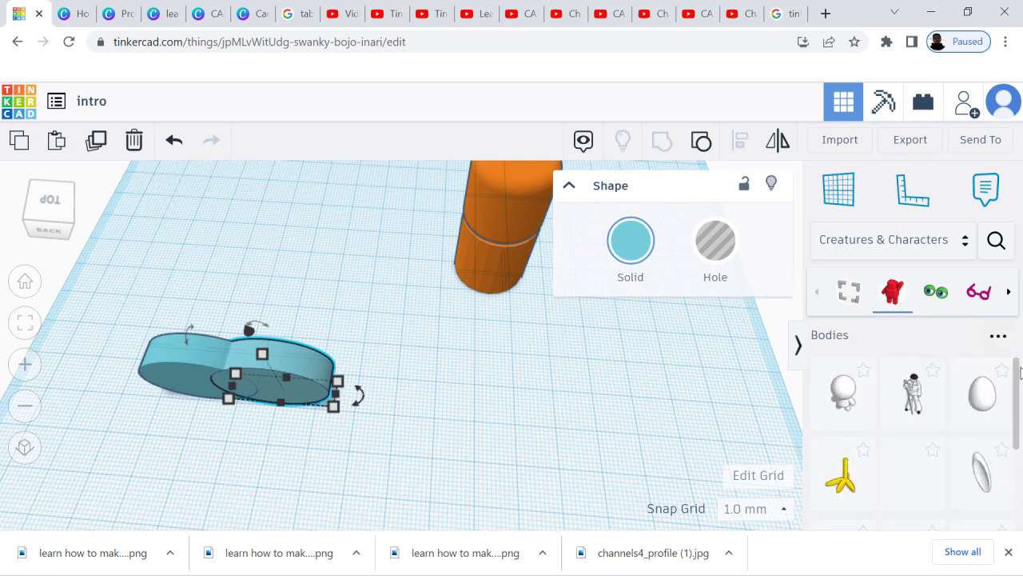
pyautogui.scroll(-2, 1014, 447)
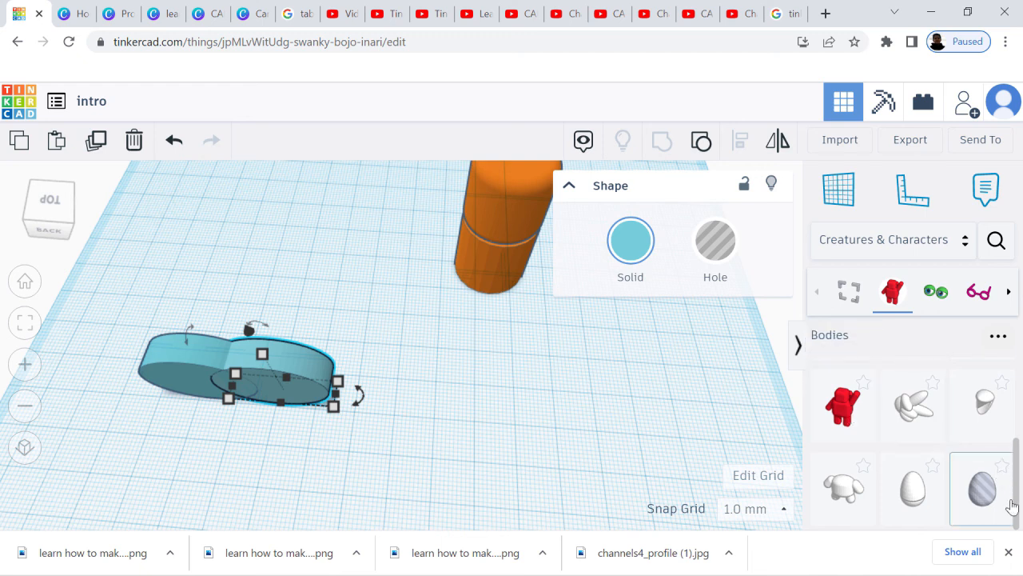
pyautogui.click(937, 293)
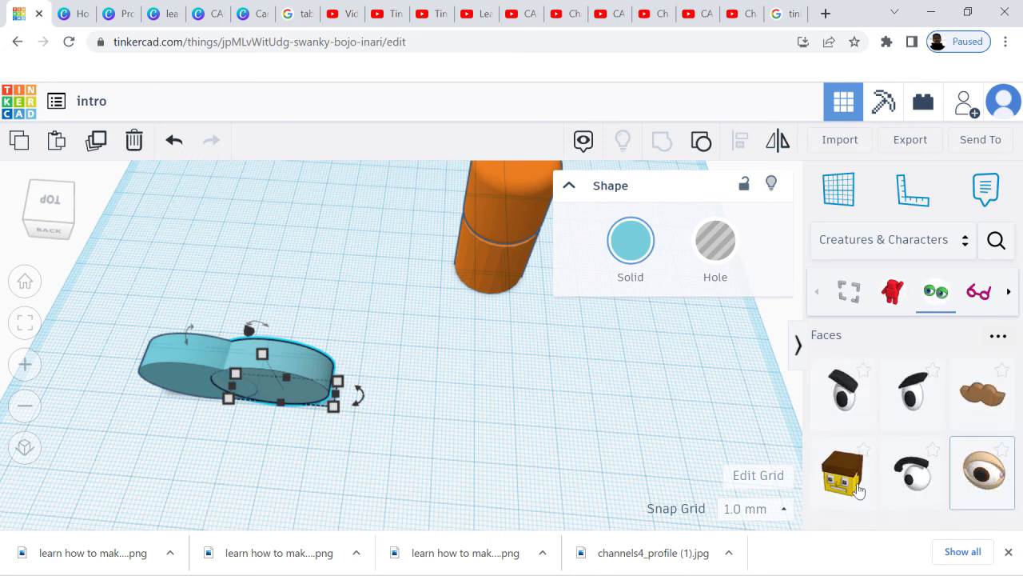
pyautogui.click(932, 240)
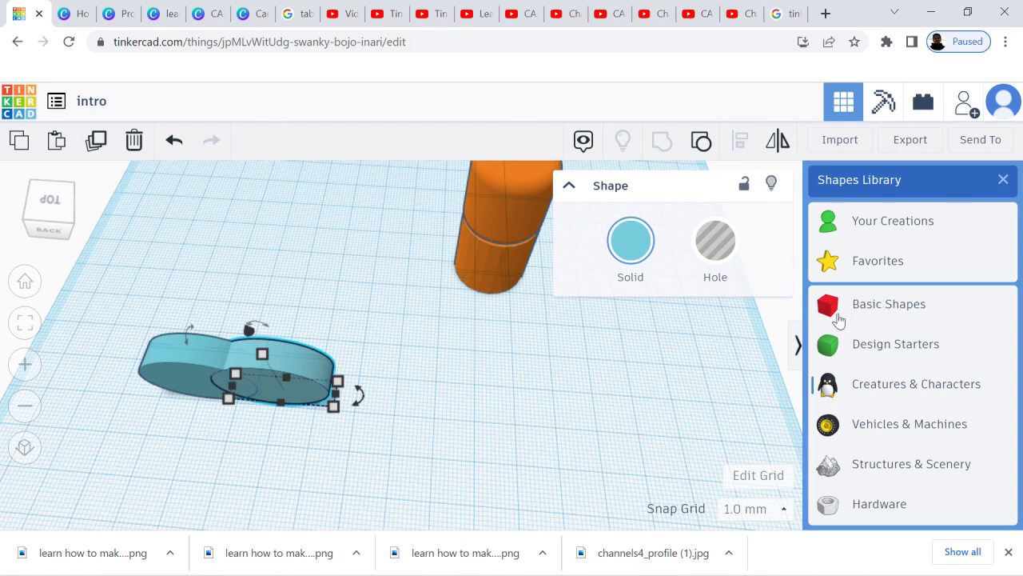
pyautogui.click(870, 312)
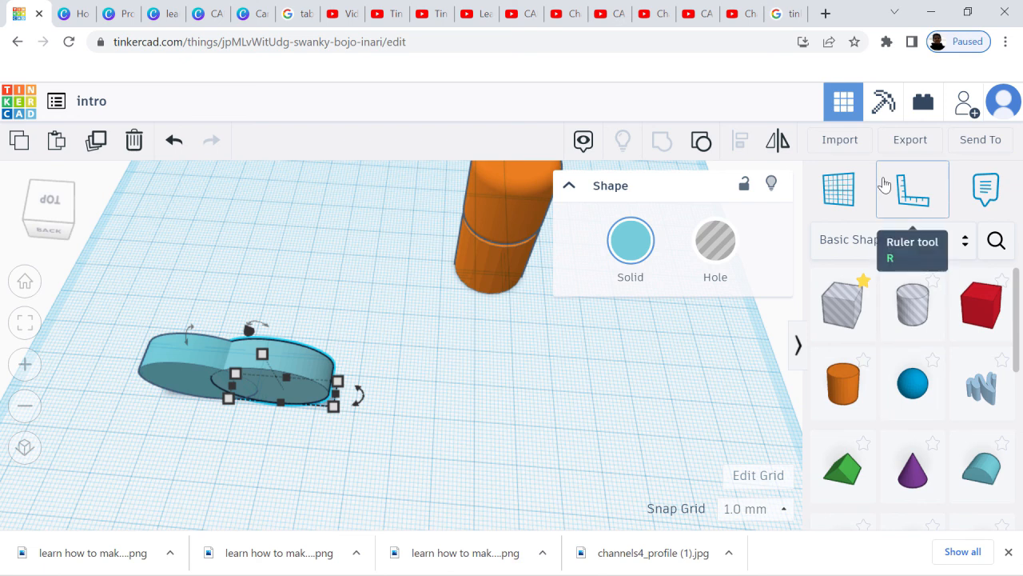
# - Delete both overlapping discs from the workplane
pyautogui.moveTo(485, 354); pyautogui.dragTo(533, 315, button='right')
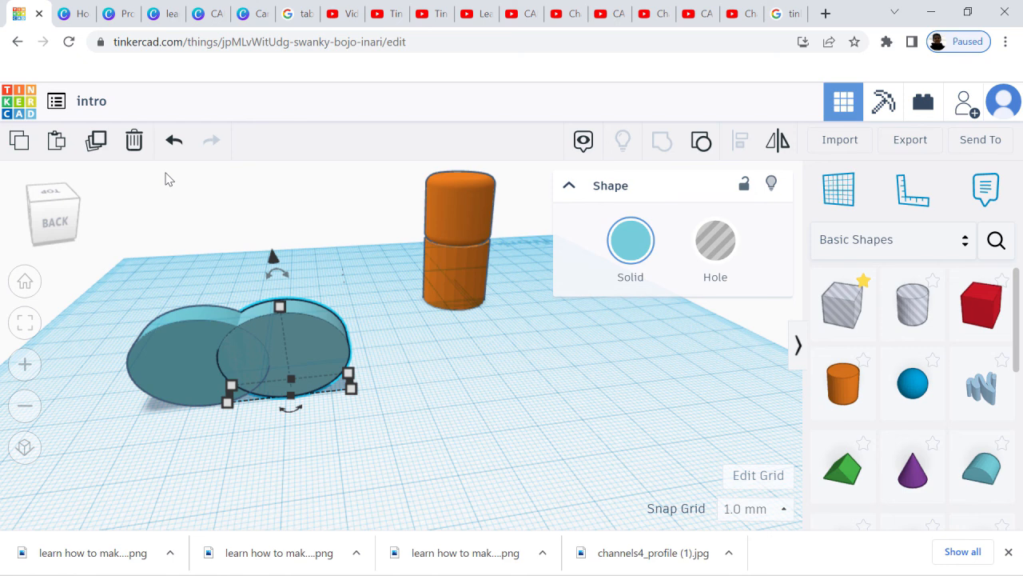
pyautogui.click(134, 148)
pyautogui.click(193, 335)
pyautogui.click(135, 151)
pyautogui.moveTo(314, 180); pyautogui.dragTo(400, 308)
# - Place a solid cylinder in front of the stacked cylinders and a sphere beside it on the workplane
pyautogui.click(862, 409)
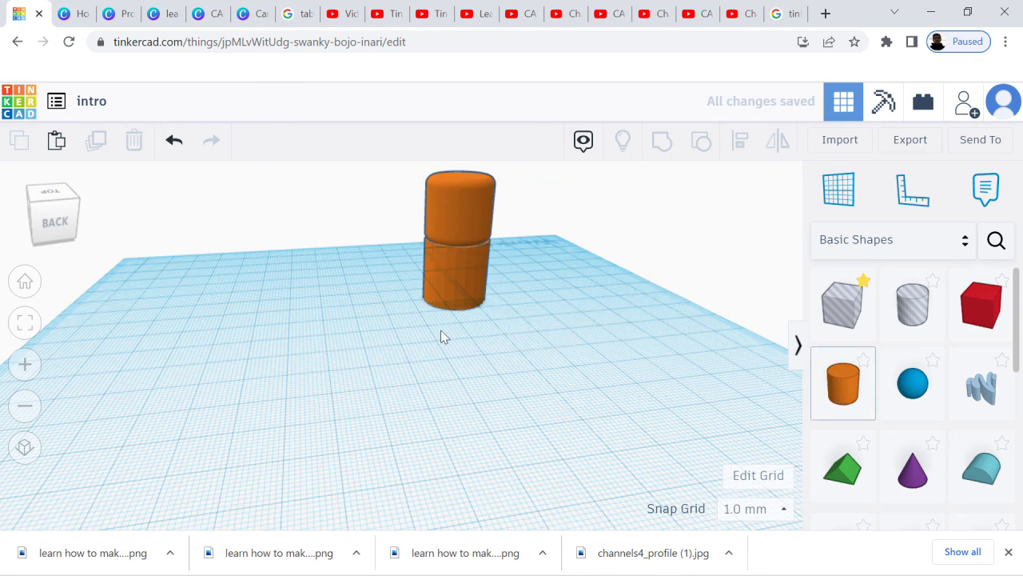
pyautogui.click(428, 357)
pyautogui.click(895, 408)
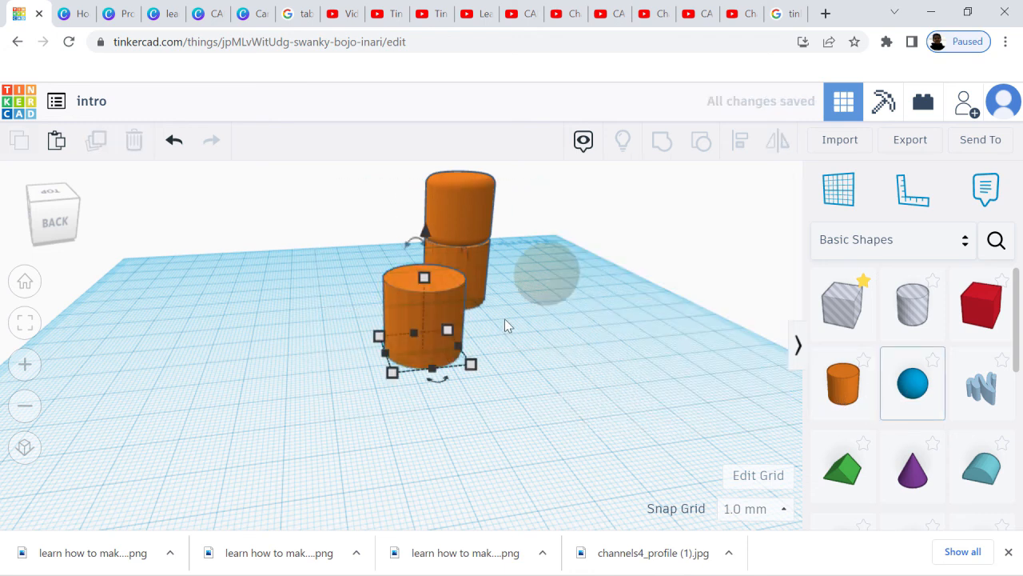
pyautogui.click(515, 281)
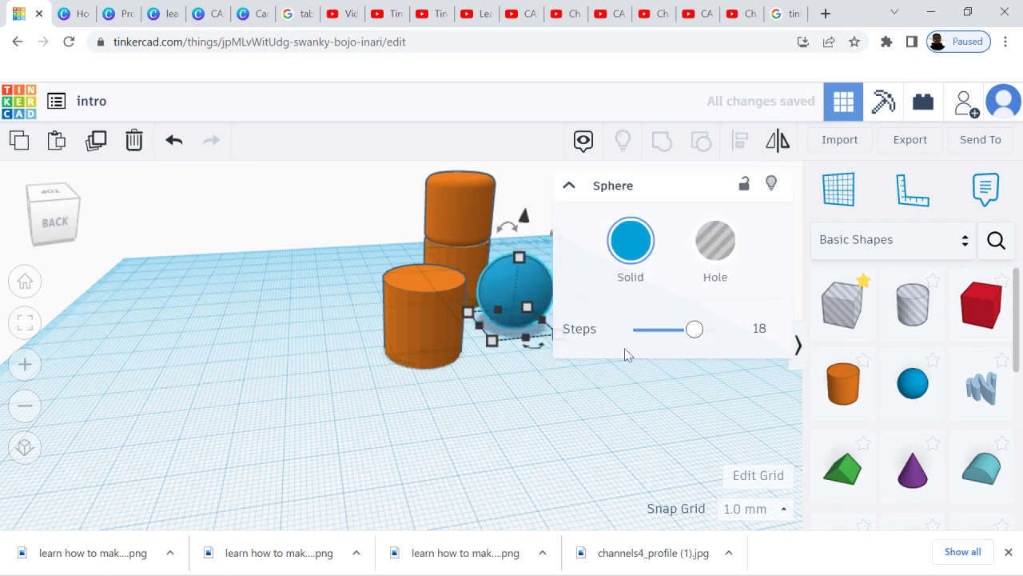
# - Select the stacked cylinders, the new cylinder and the sphere together and delete them to empty the workplane
pyautogui.moveTo(372, 218); pyautogui.dragTo(569, 416)
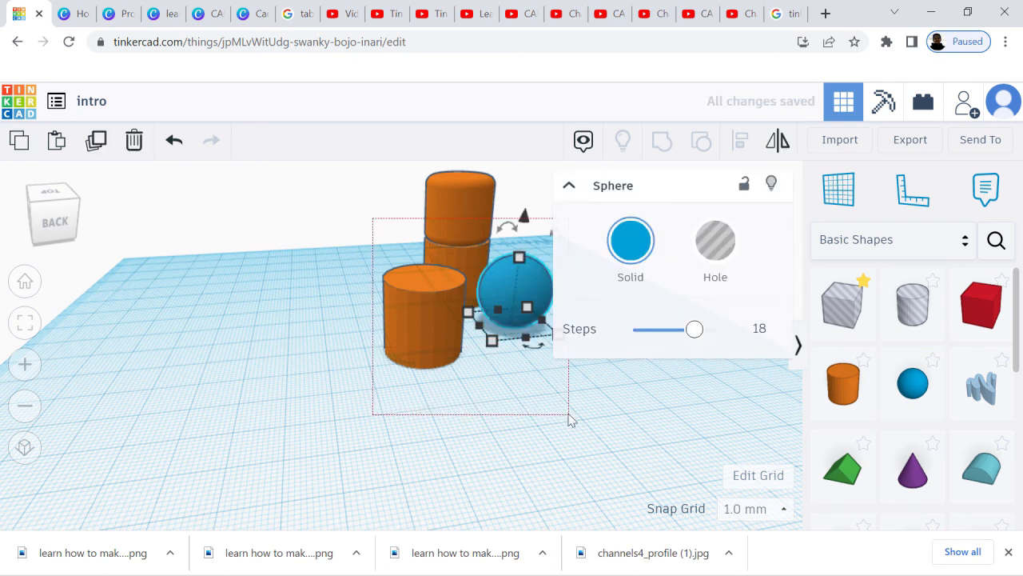
pyautogui.click(137, 142)
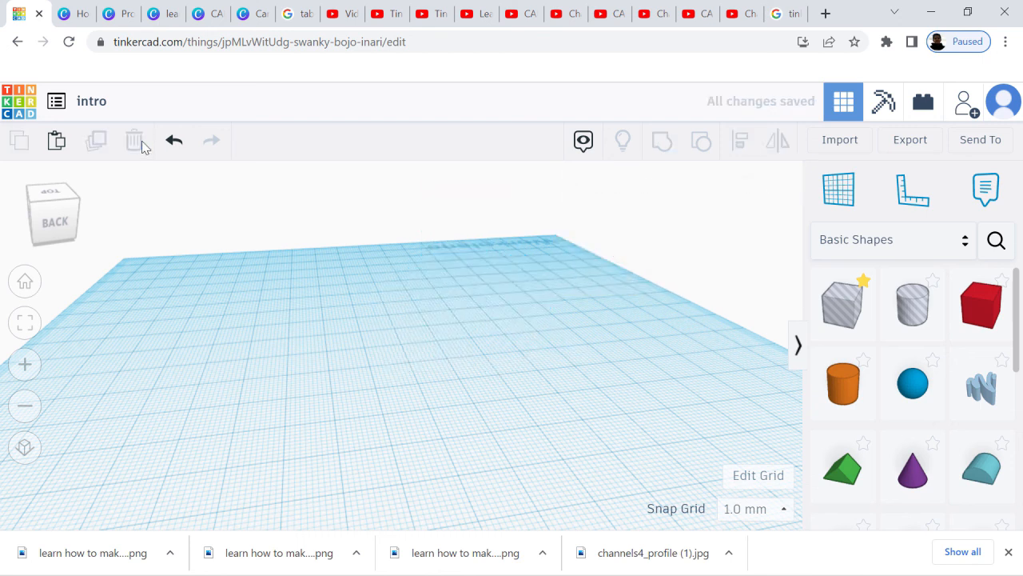